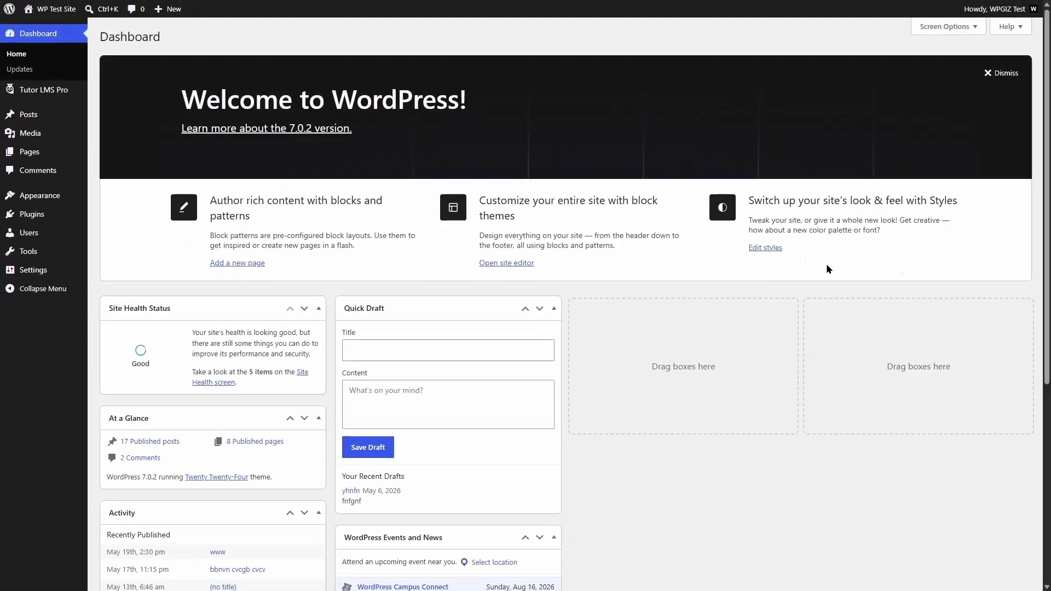
- Open the Tutor LMS Courses list, where General Science and Geography is a draft
mouse_move(65, 97)
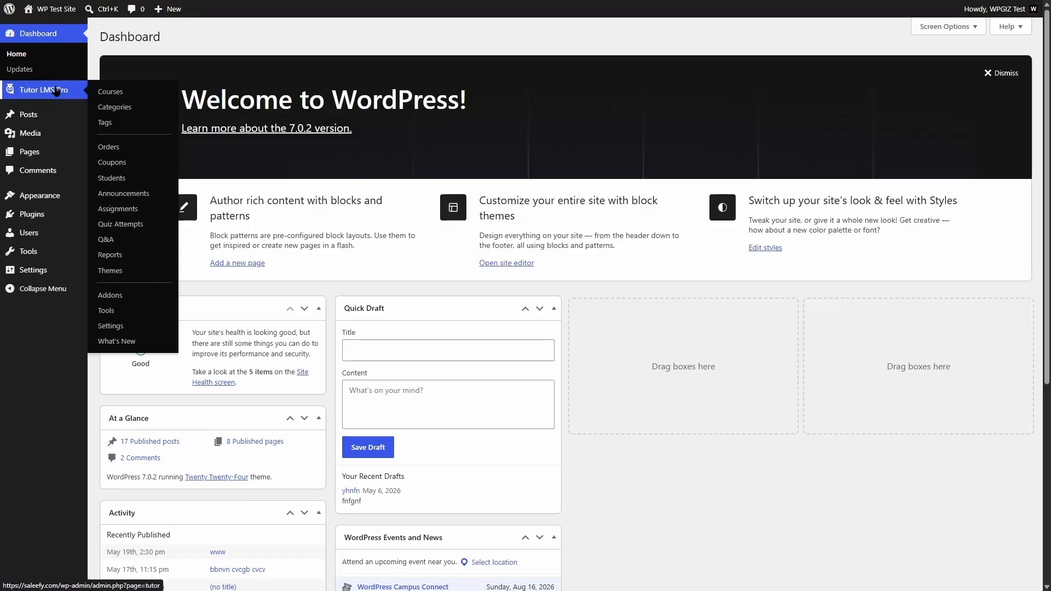
left_click(123, 93)
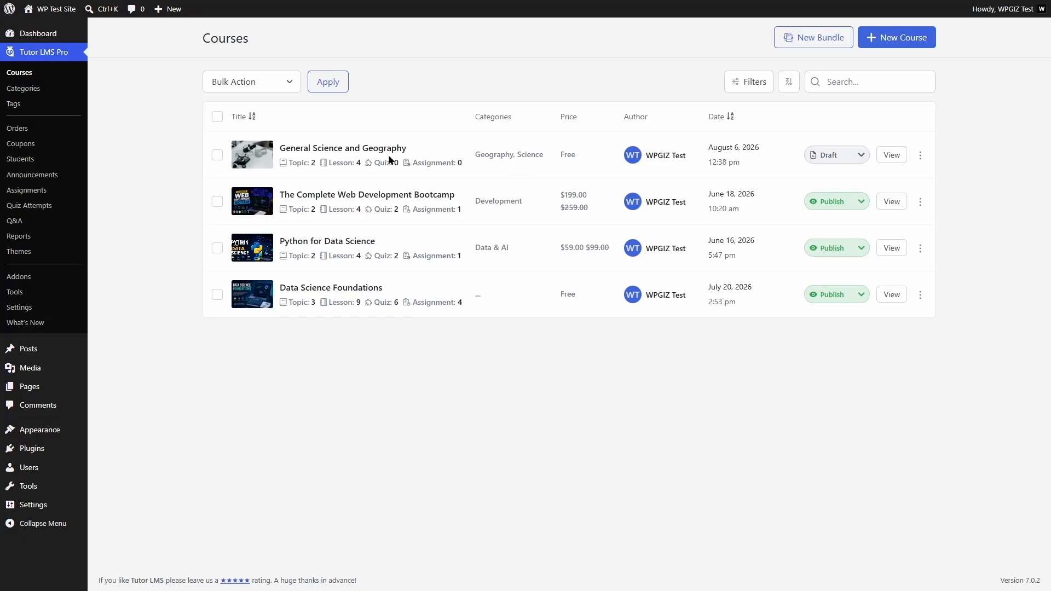
- Edit the General Science and Geography course and go to its Curriculum step
left_click(920, 155)
left_click(901, 177)
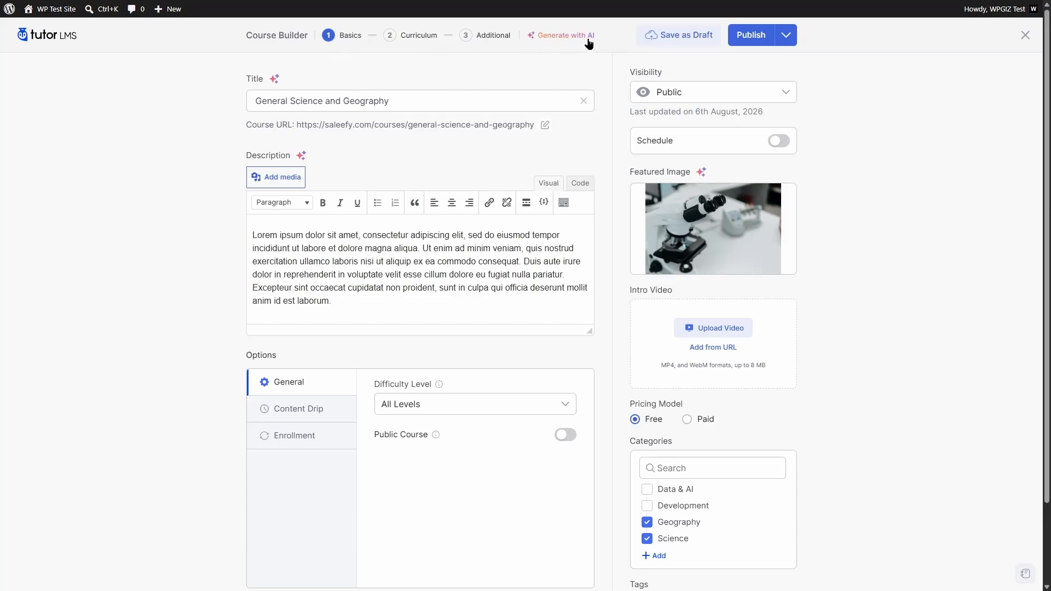
mouse_move(713, 238)
left_click_drag(1047, 146, 1026, 157)
left_click(422, 42)
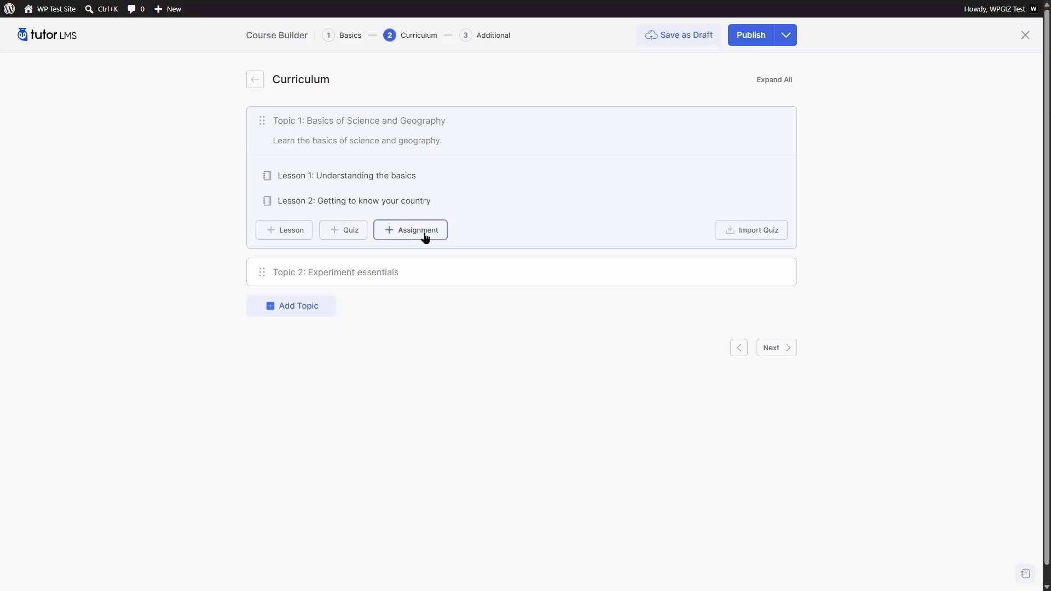
- Add an 'Introduction Quiz' to Topic 1 with a pasted getting-started summary
left_click(345, 235)
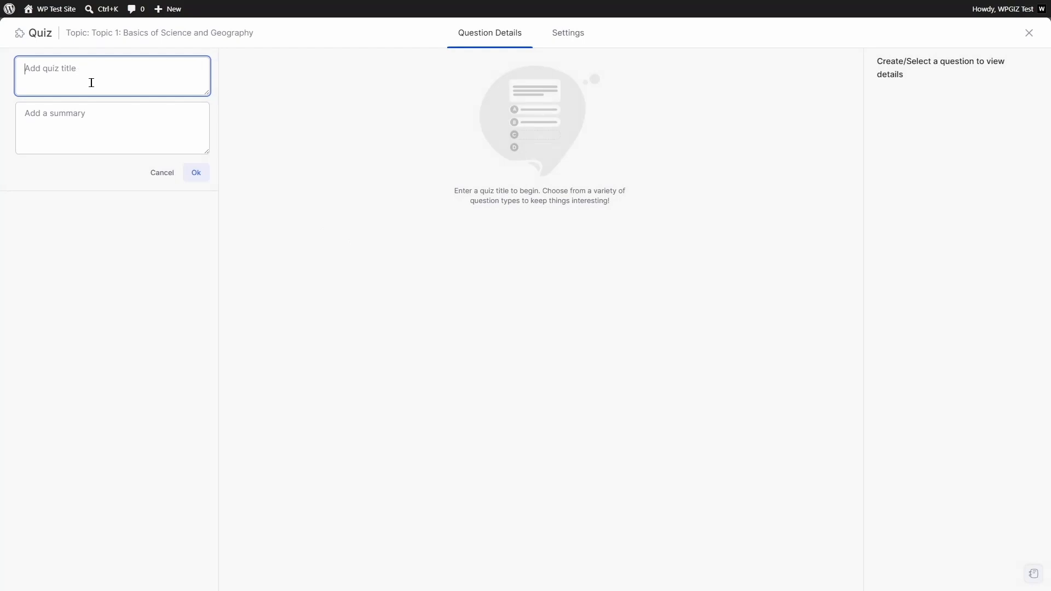
type("Introduction Quiz")
left_click(105, 125)
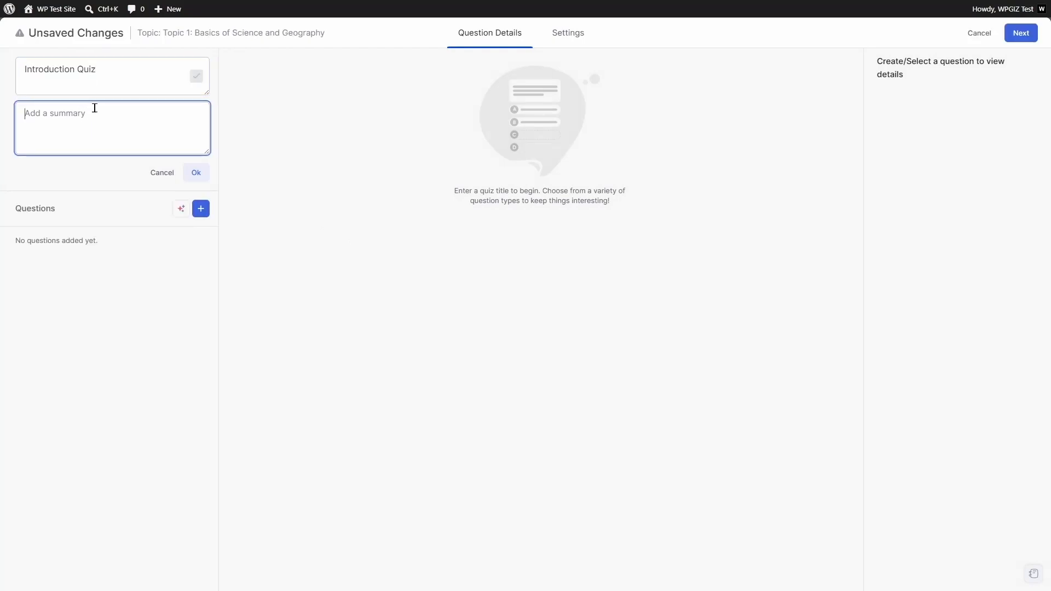
type("This quiz will help you get started with this course.")
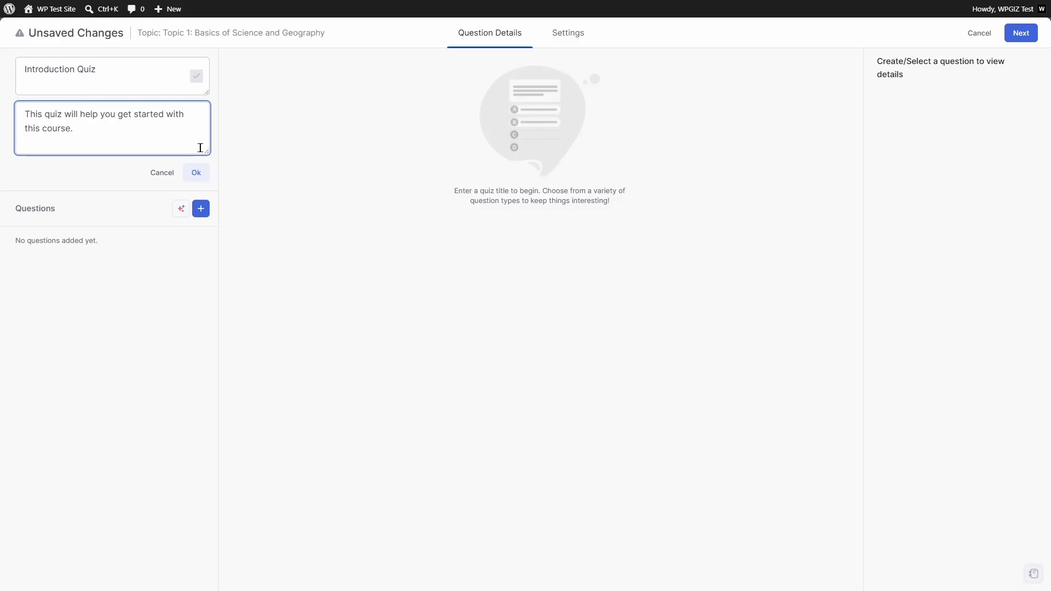
left_click(194, 173)
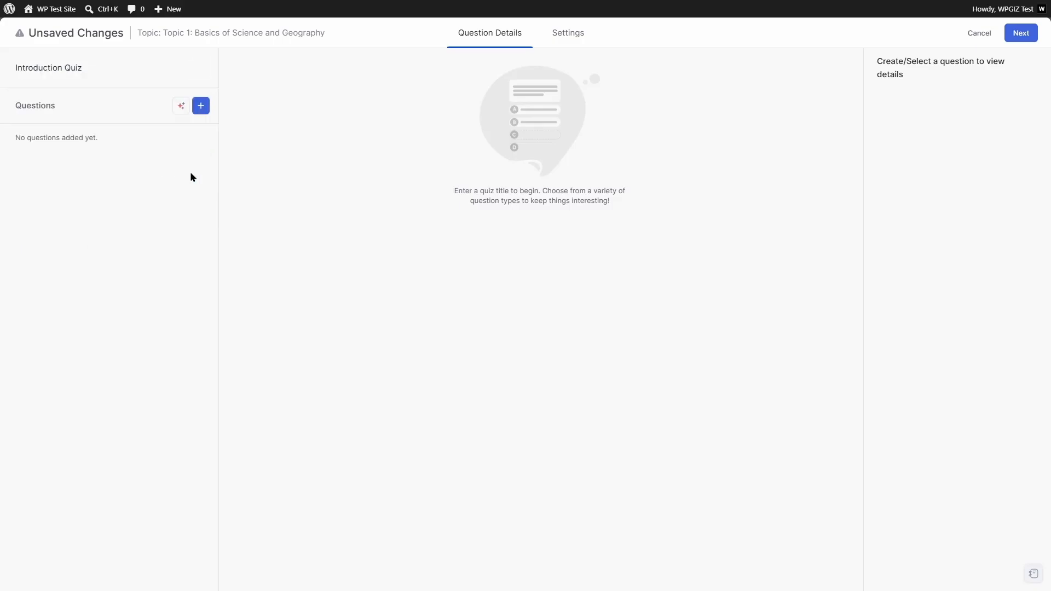
left_click(201, 109)
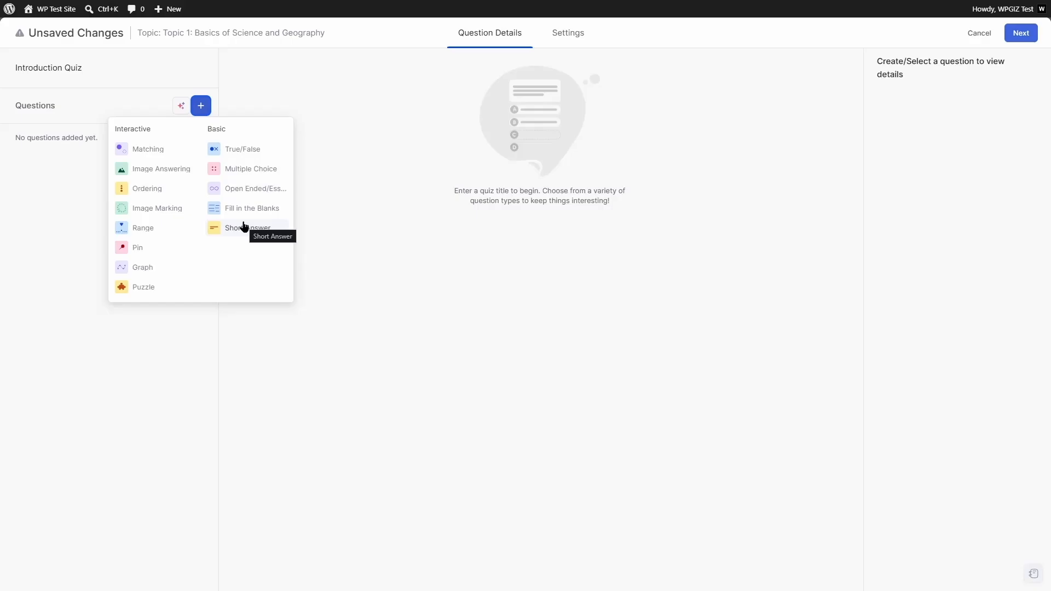
- Add an Image Marking question titled 'Mark the football in the image.'
left_click(158, 210)
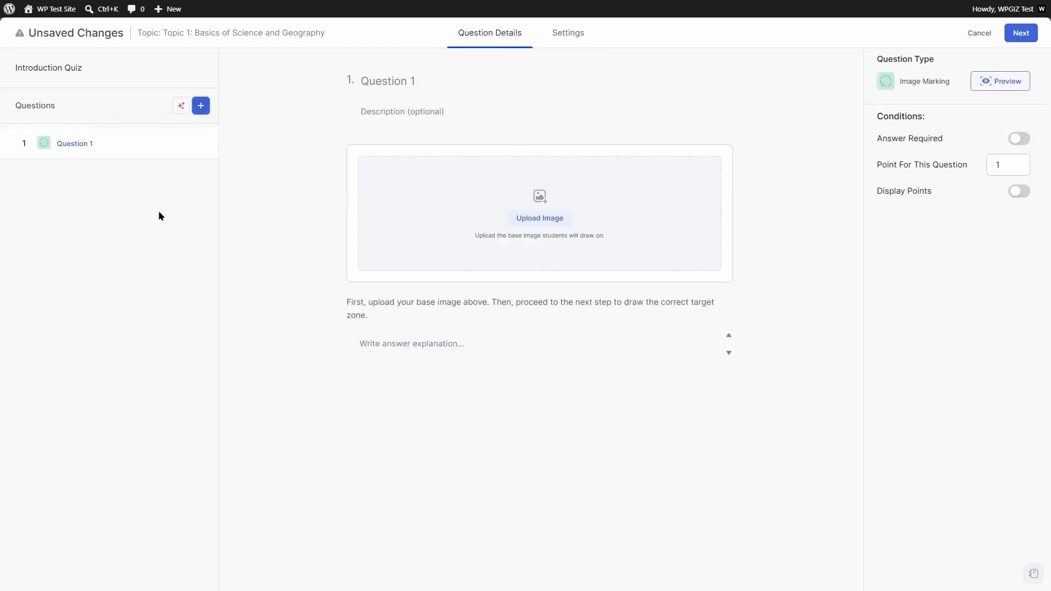
left_click(67, 143)
left_click(206, 143)
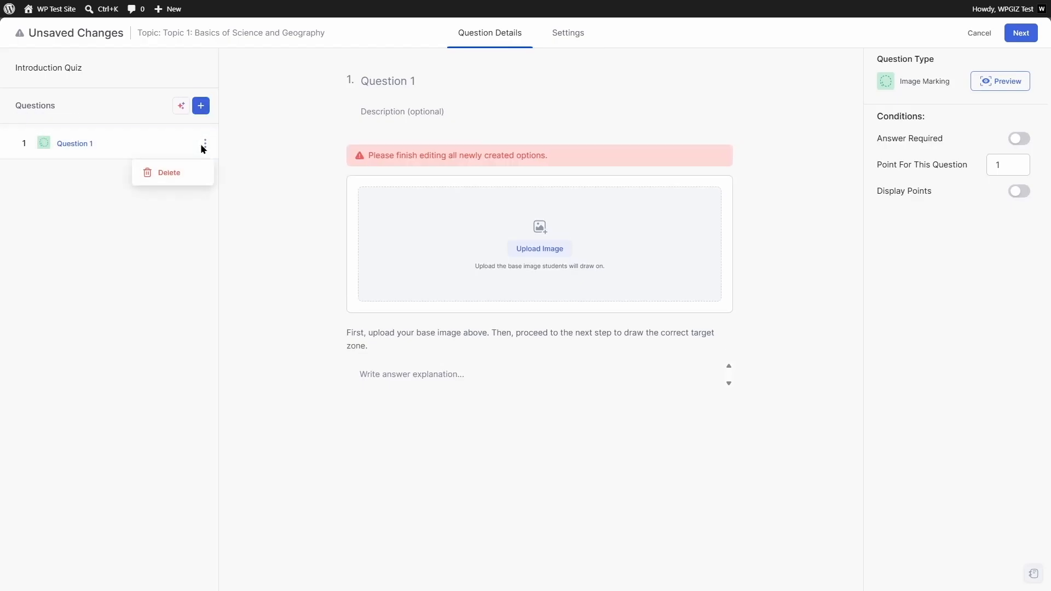
left_click(161, 203)
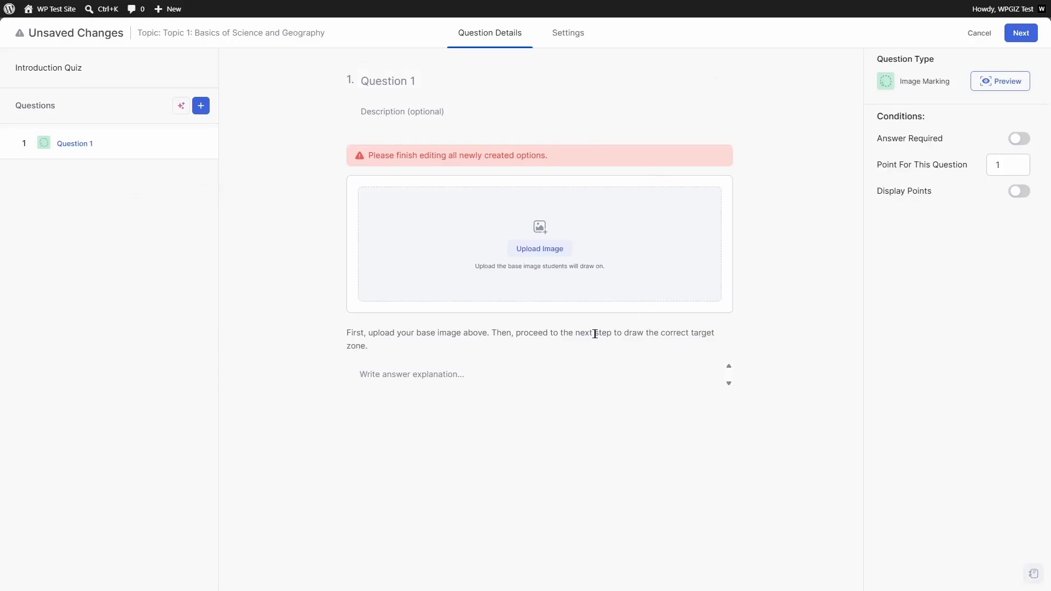
left_click(202, 109)
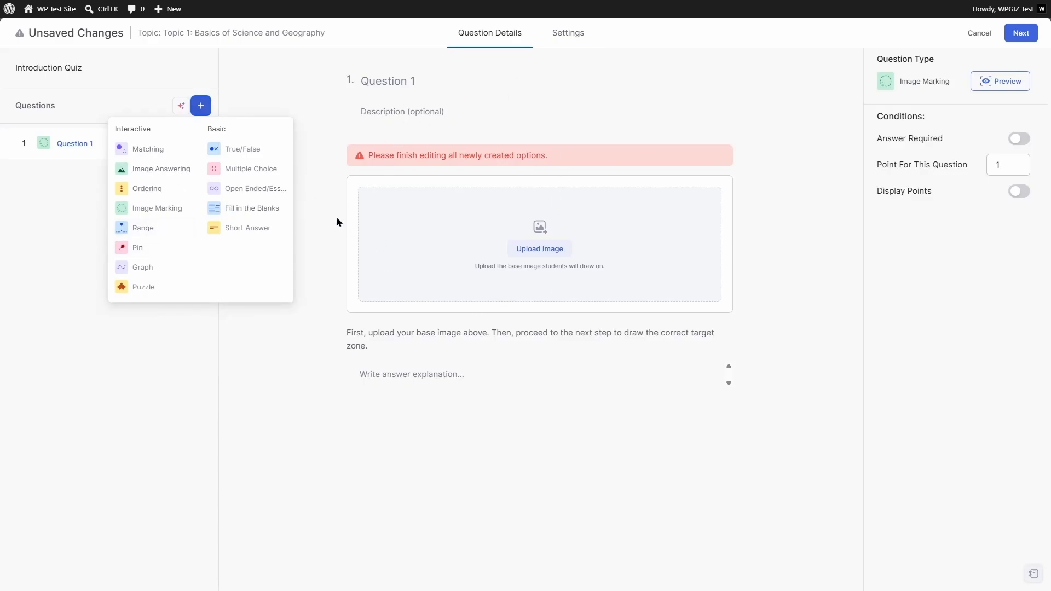
left_click(415, 95)
left_click(423, 84)
type("Mark the football in the image.")
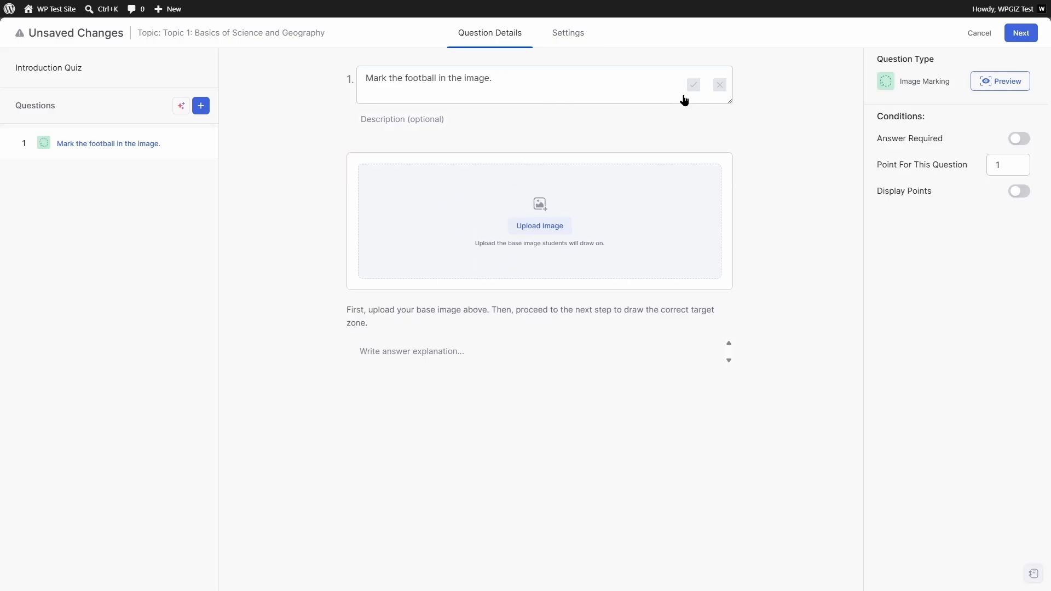
- Save the title, describe it as 'Draw a circle around the football.', and pick the football photo
left_click(694, 86)
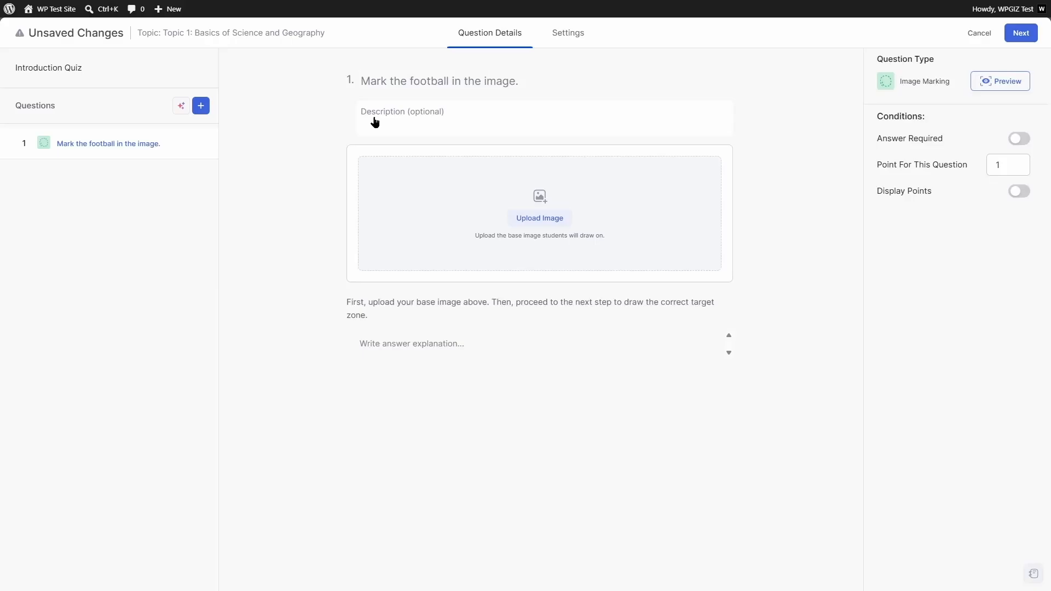
left_click(492, 121)
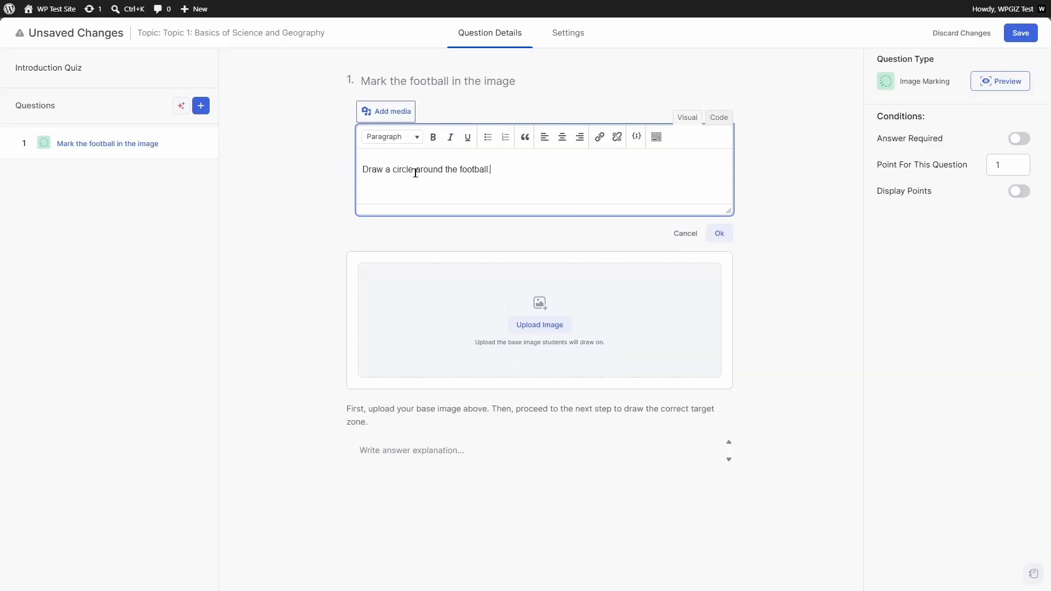
left_click(719, 234)
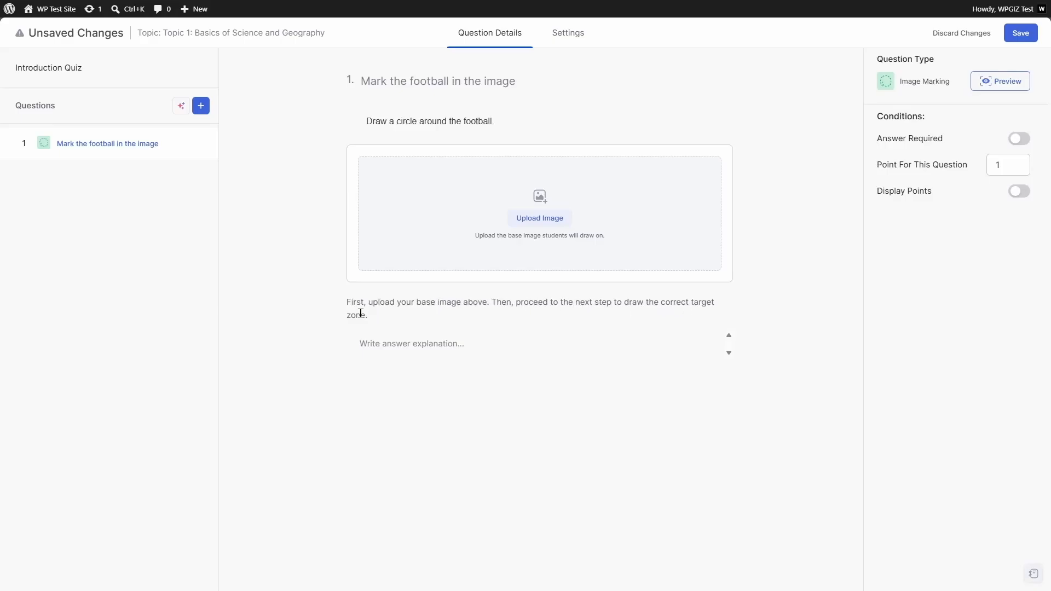
left_click(540, 218)
left_click(148, 144)
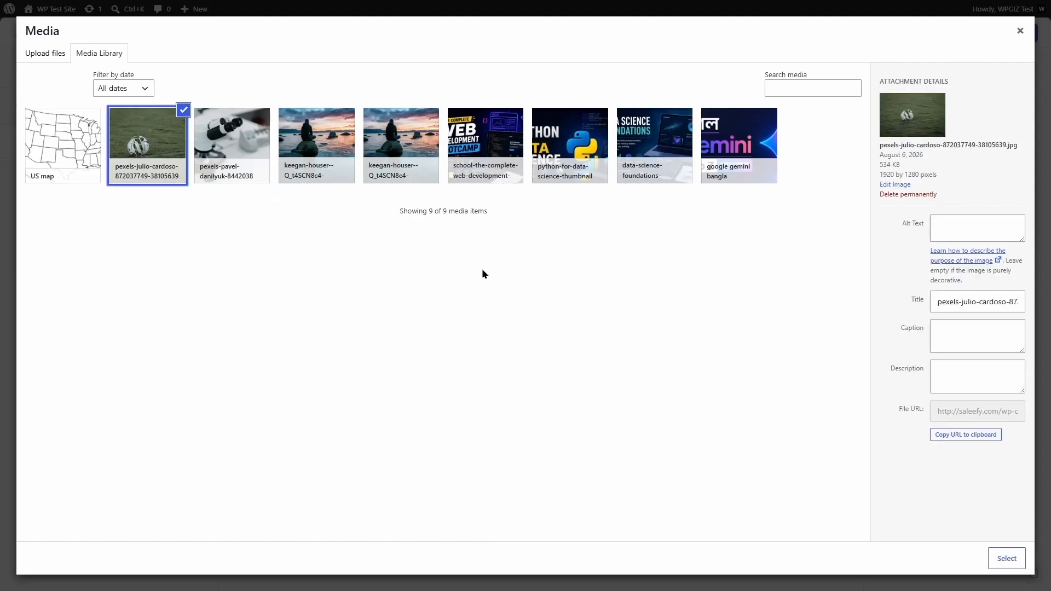
- Use the football photo as the base image and mark the ball as the correct area
left_click(1001, 559)
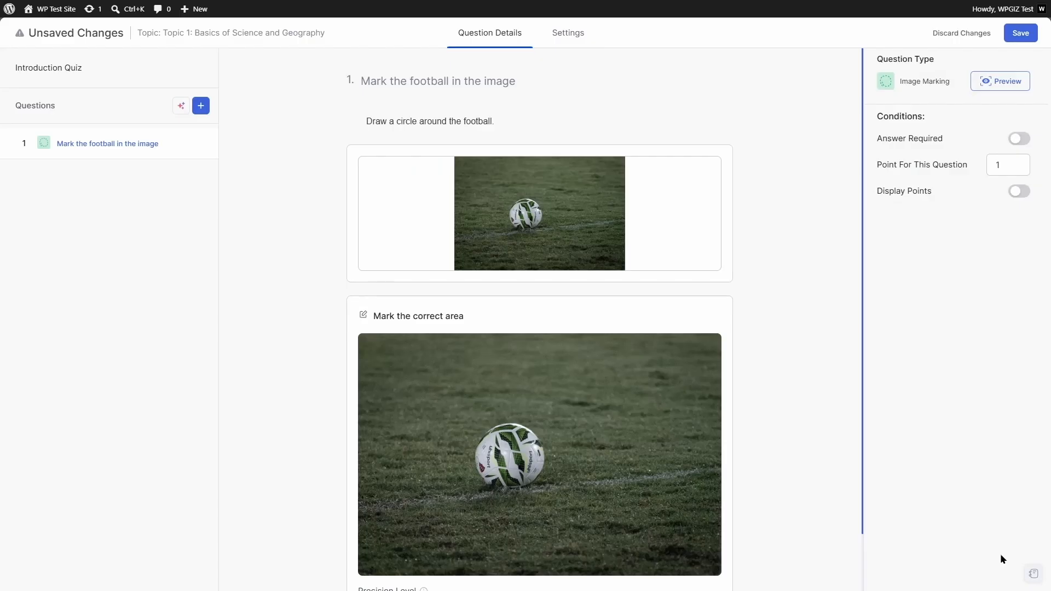
mouse_move(487, 211)
left_click_drag(864, 204, 865, 272)
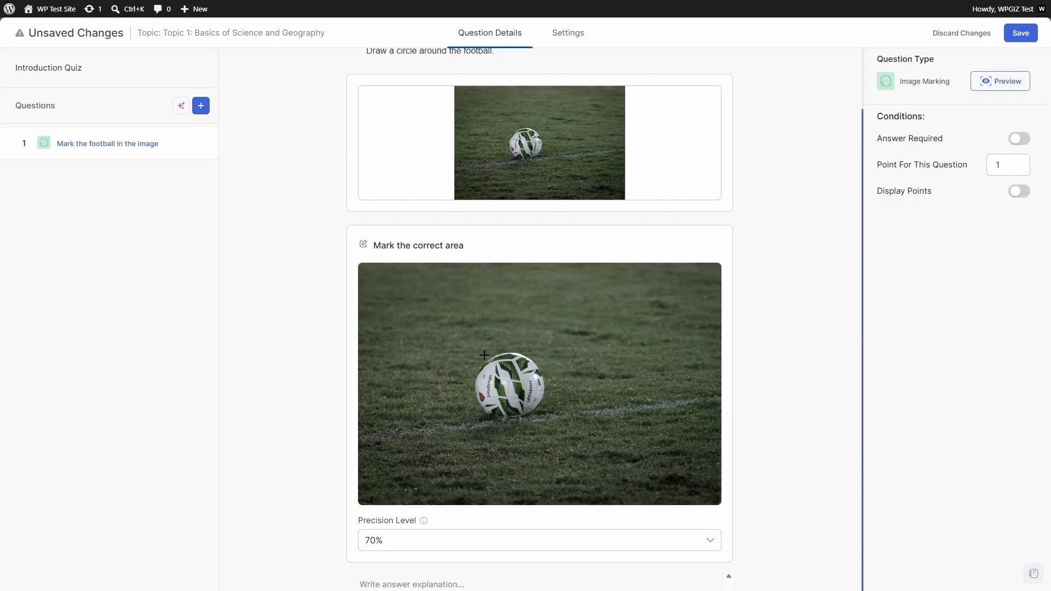
mouse_move(488, 356)
left_mouse_down()
mouse_move(529, 357)
mouse_move(542, 369)
mouse_move(549, 393)
mouse_move(535, 417)
mouse_move(494, 422)
mouse_move(468, 394)
mouse_move(478, 369)
mouse_move(508, 350)
left_mouse_up()
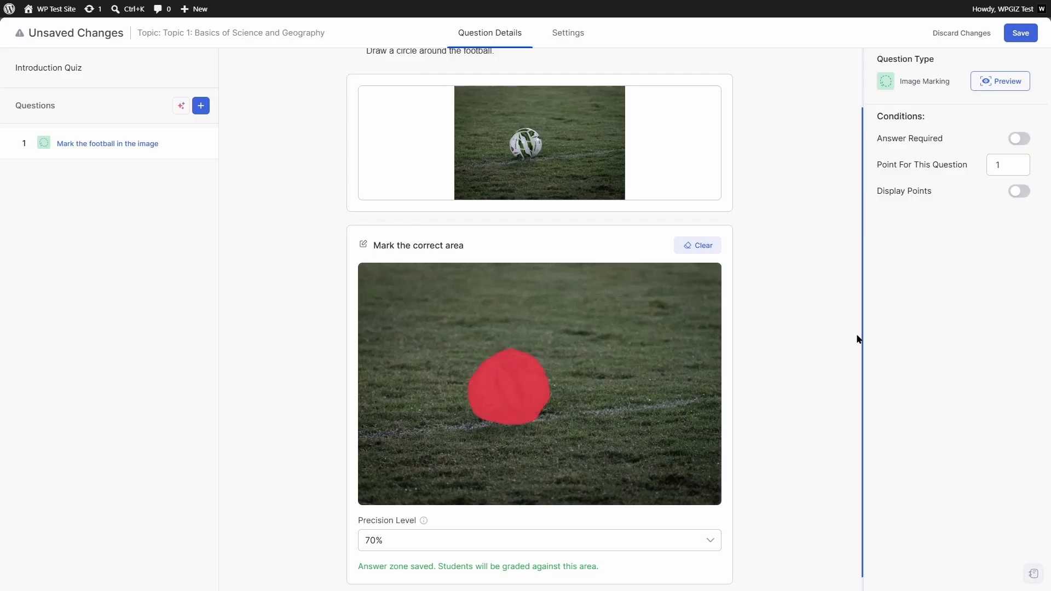
- Set precision level to 50%, make an answer required, and keep Display Points off
scroll(861, 339, "down", 1)
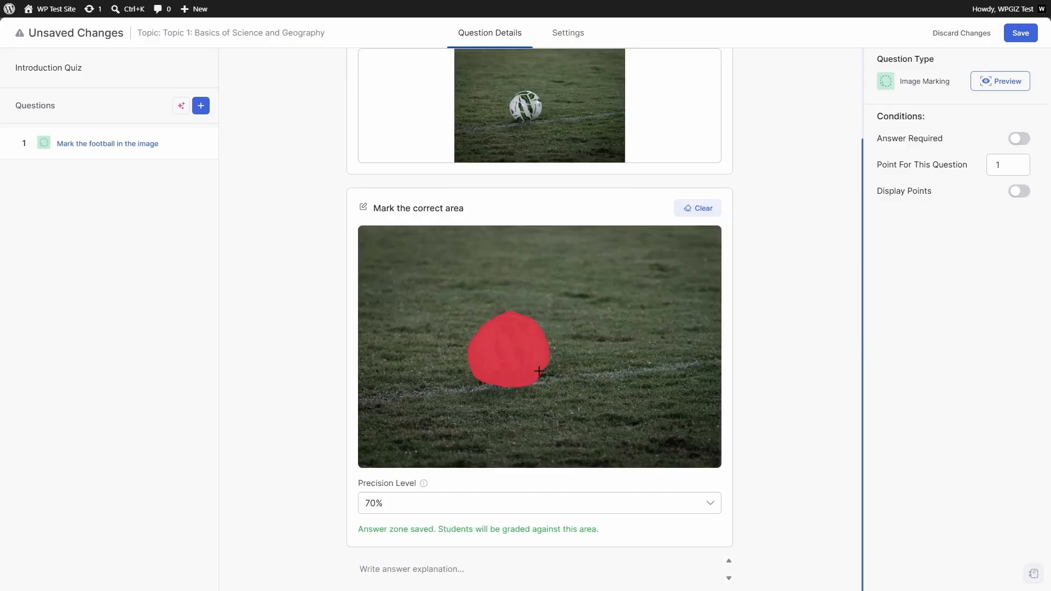
left_click(428, 502)
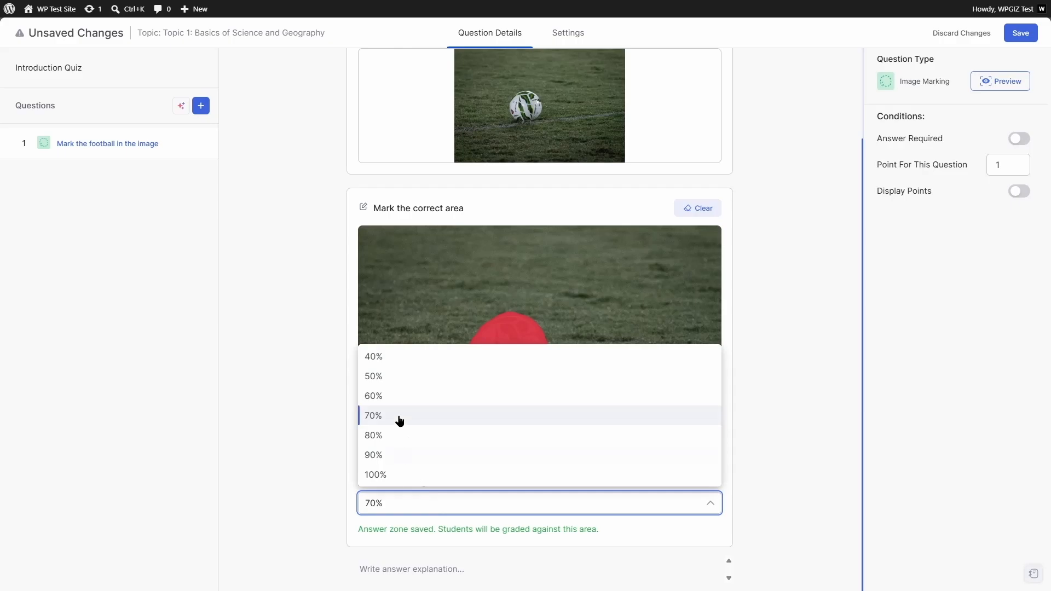
left_click(387, 378)
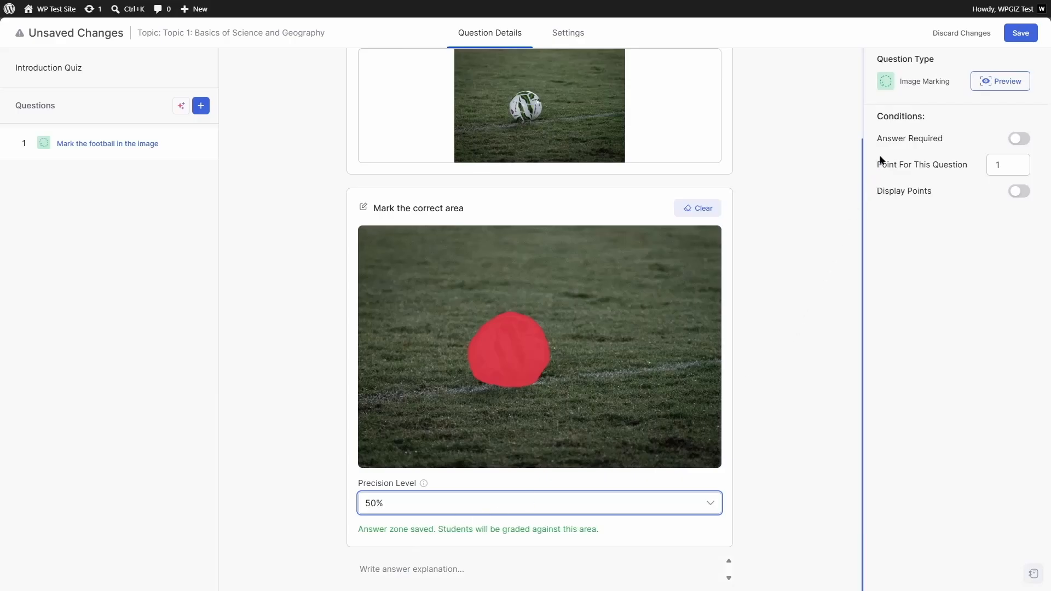
left_click(1018, 139)
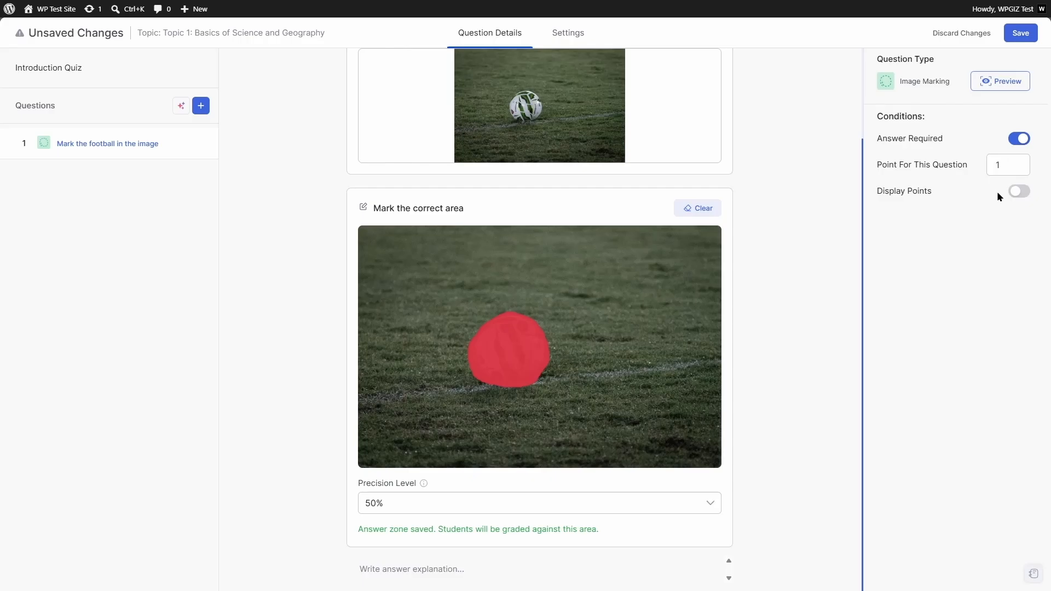
left_click(1017, 197)
left_click(1019, 198)
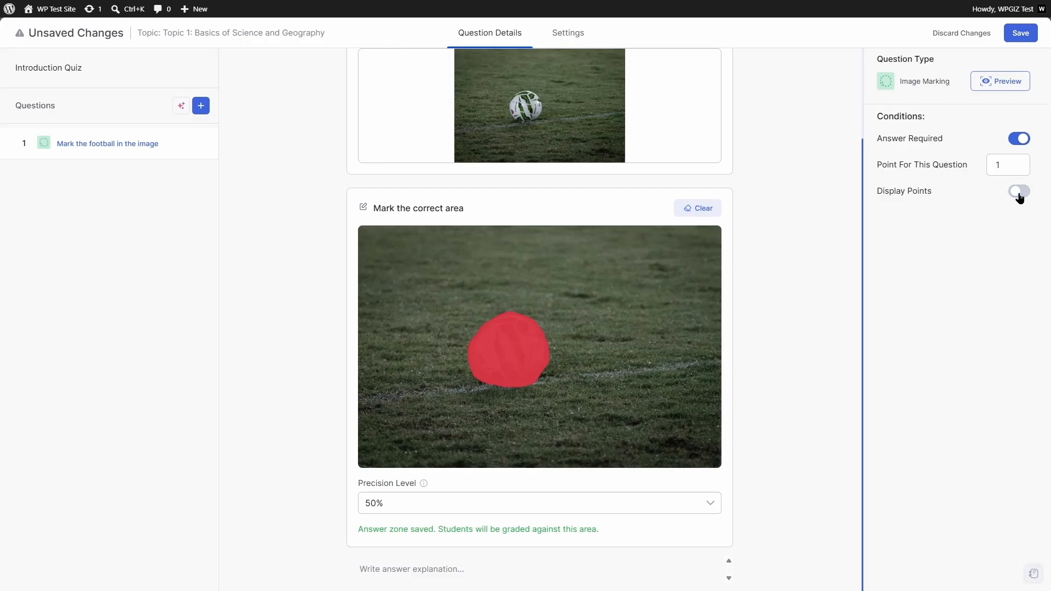
- Preview the football question, test marking the ball, then close the preview
left_click(995, 86)
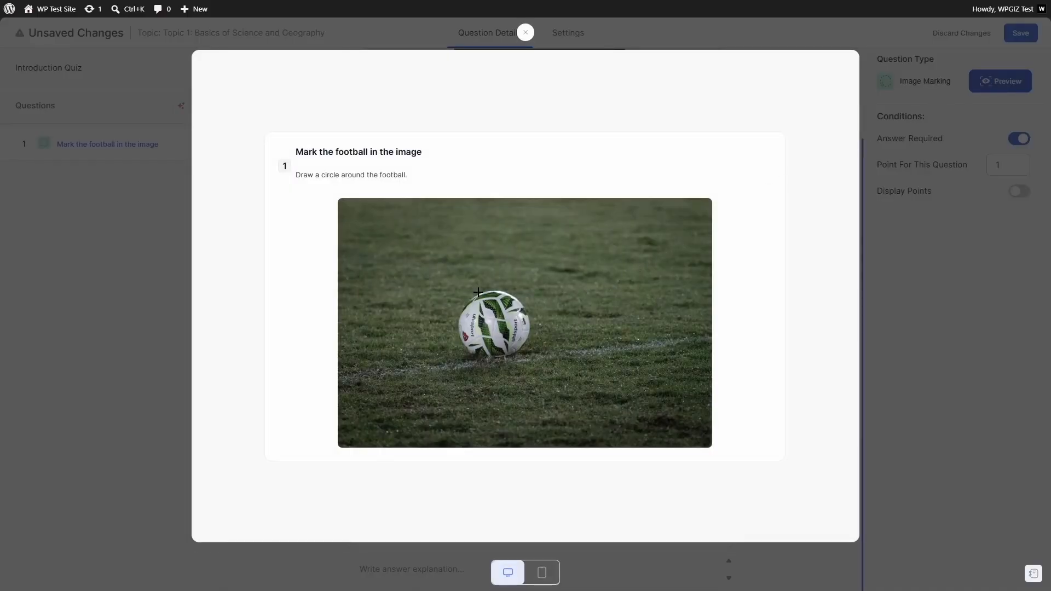
mouse_move(475, 291)
left_mouse_down()
mouse_move(501, 285)
mouse_move(524, 300)
mouse_move(530, 332)
mouse_move(512, 361)
mouse_move(455, 338)
mouse_move(466, 296)
mouse_move(482, 288)
left_mouse_up()
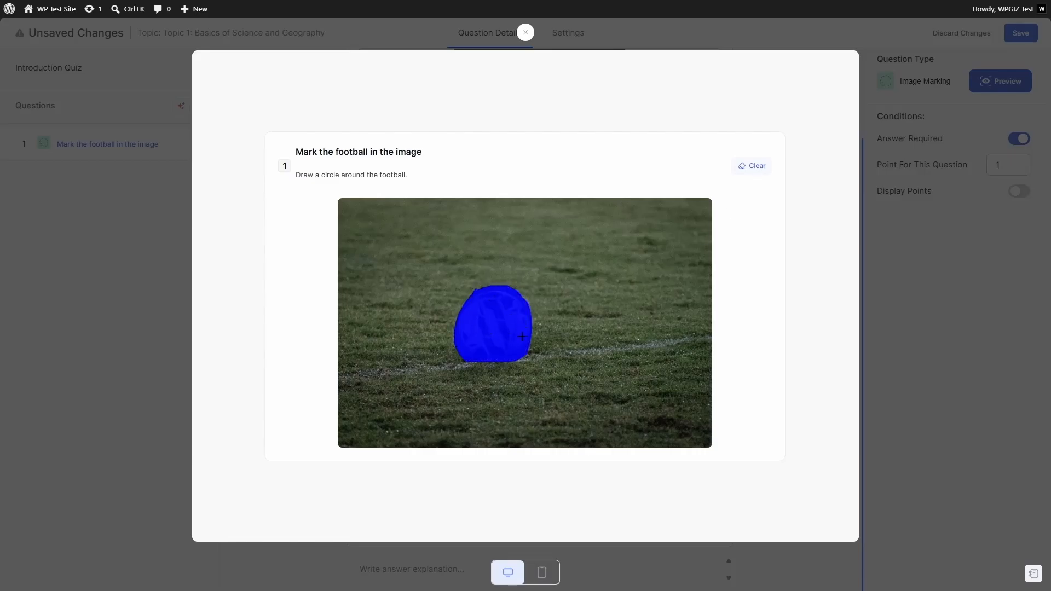
left_click(525, 33)
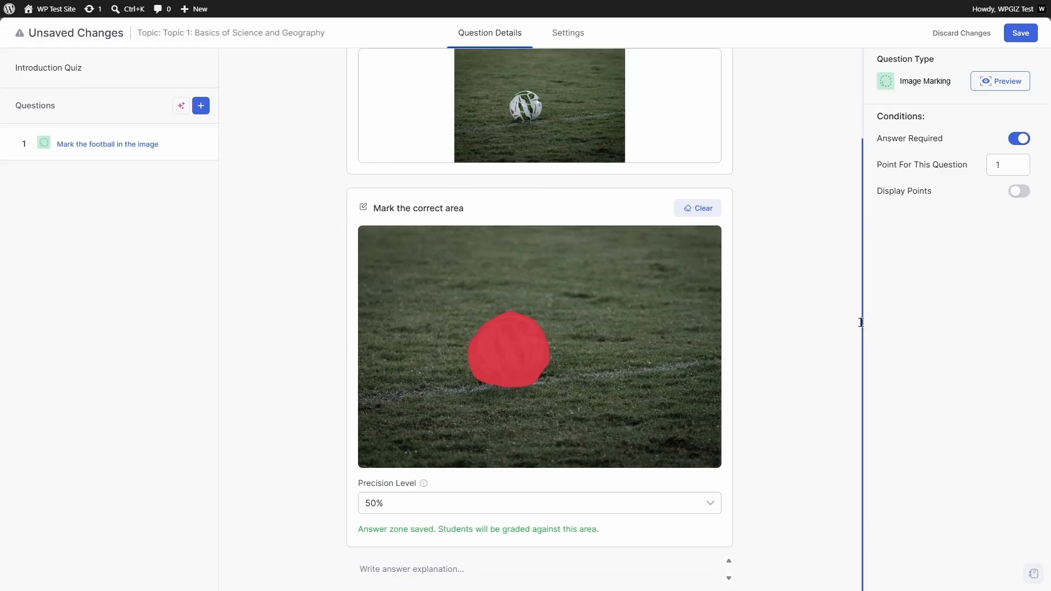
left_click(200, 105)
- Add a Range question as Question 2, spanning 0 to 100 with correct value 50
left_click(146, 231)
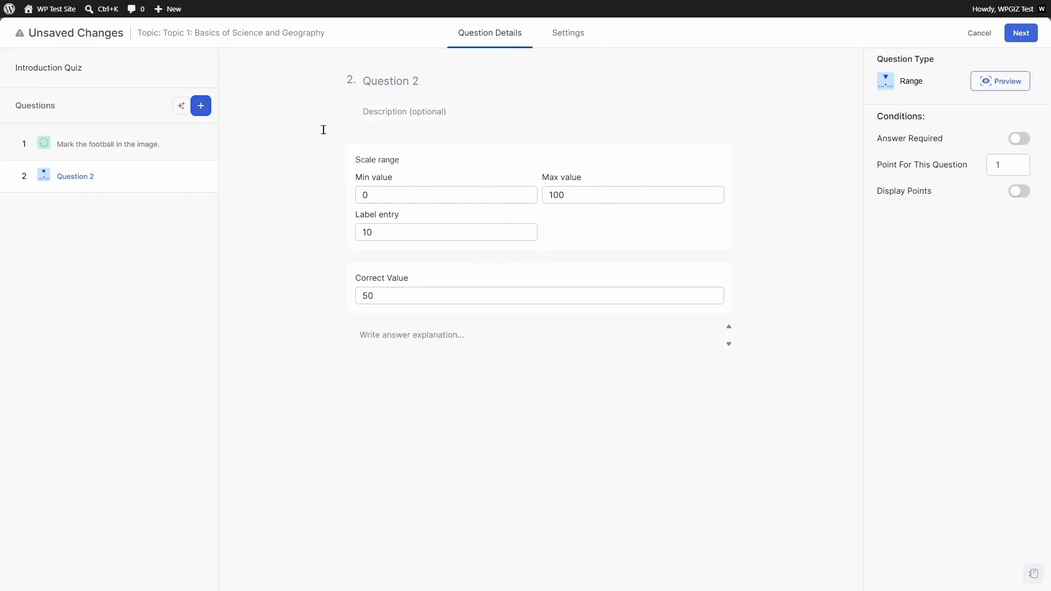
- Title Question 2 'Approximately what percentage of the Earth's surface is covered by land?' with correct value 29
left_click(446, 81)
type("Approximately what percentage of the Earth's surface is covered by land?")
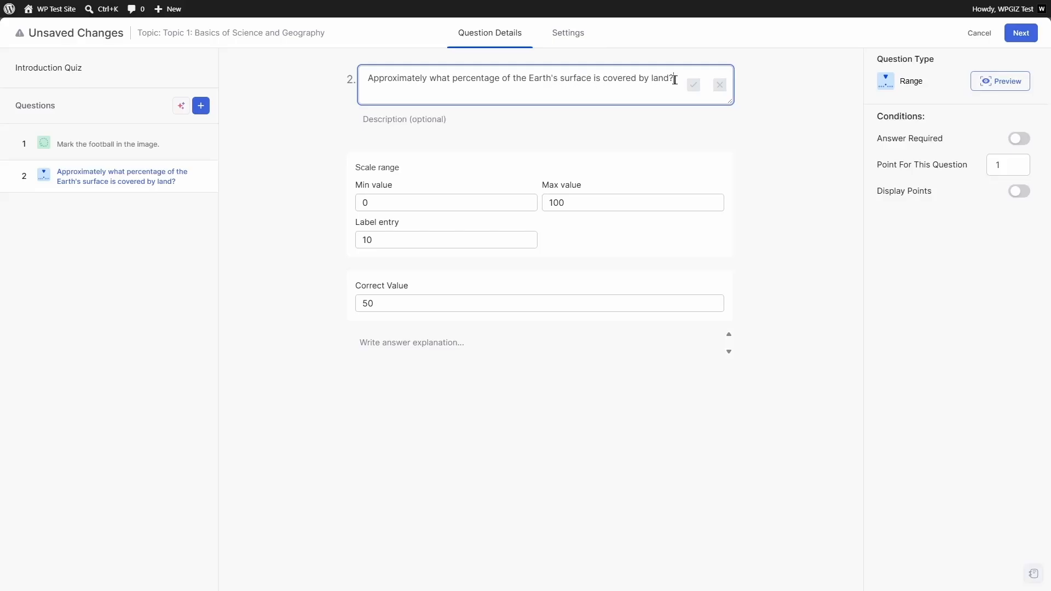
left_click(692, 86)
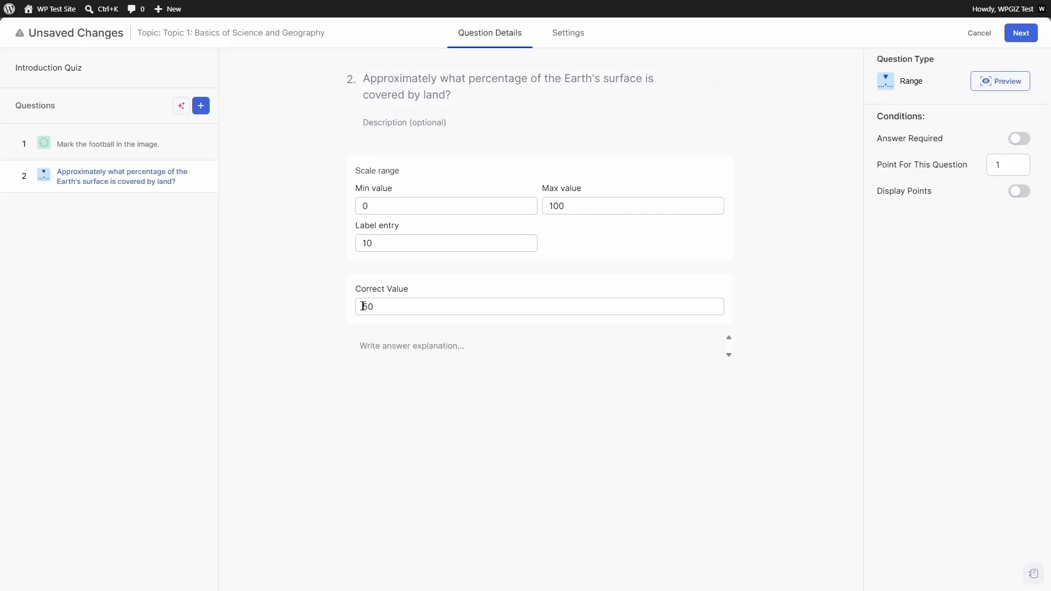
left_click_drag(376, 306, 356, 308)
type("29")
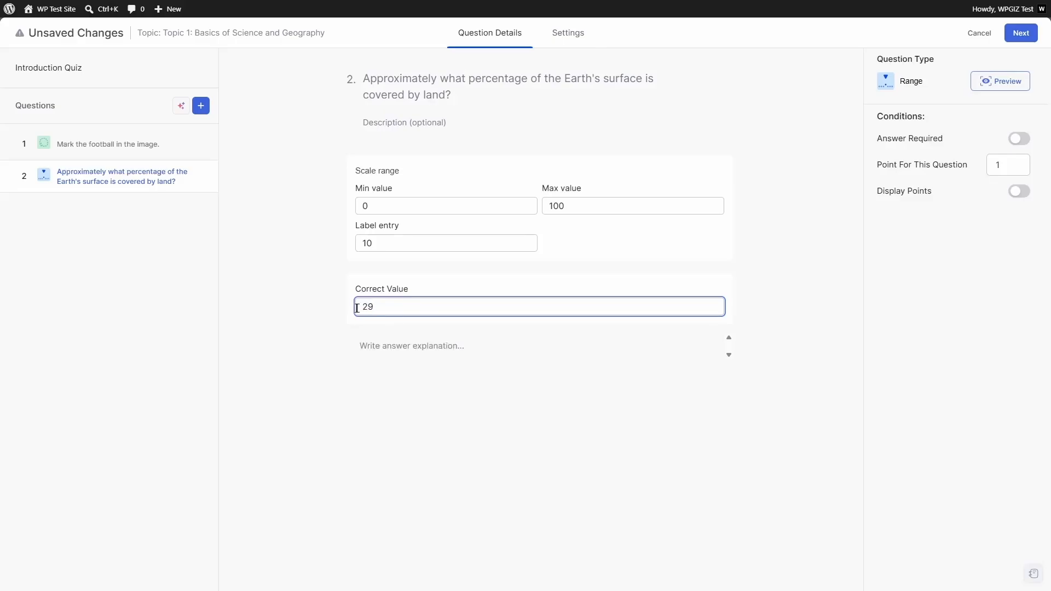
left_click(310, 318)
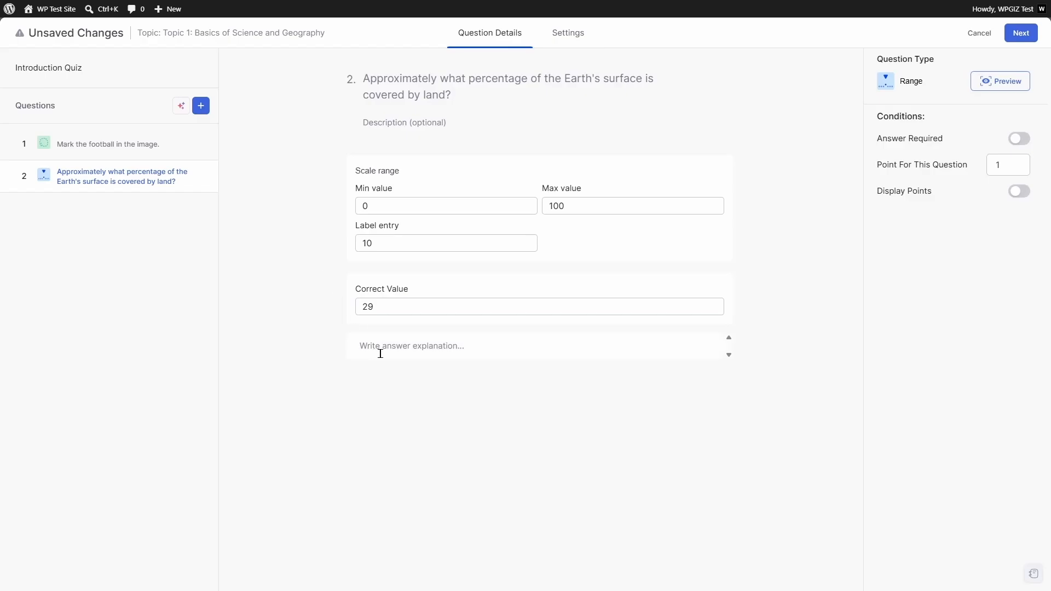
- Save question 2's explanation citing 29.2% land and 70.8% water, make it required, and preview it
left_click(397, 347)
type("Approximately 29.2% of the Earth's surface is covered by land, which amounts to about 149 million square kilometers. The remaining 70.8% is covered by water, mostly by oceans.")
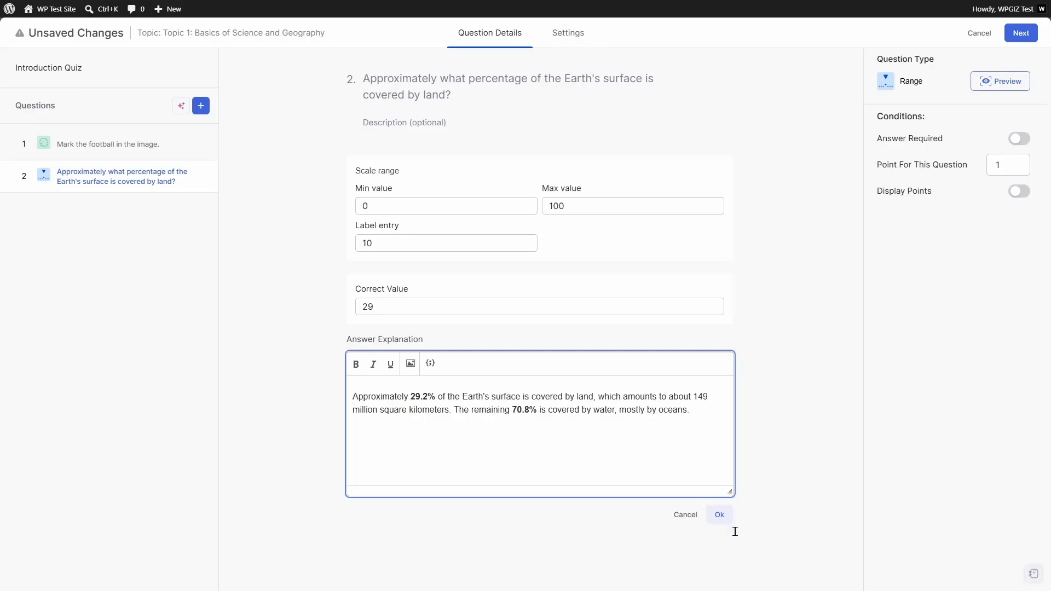
left_click(719, 516)
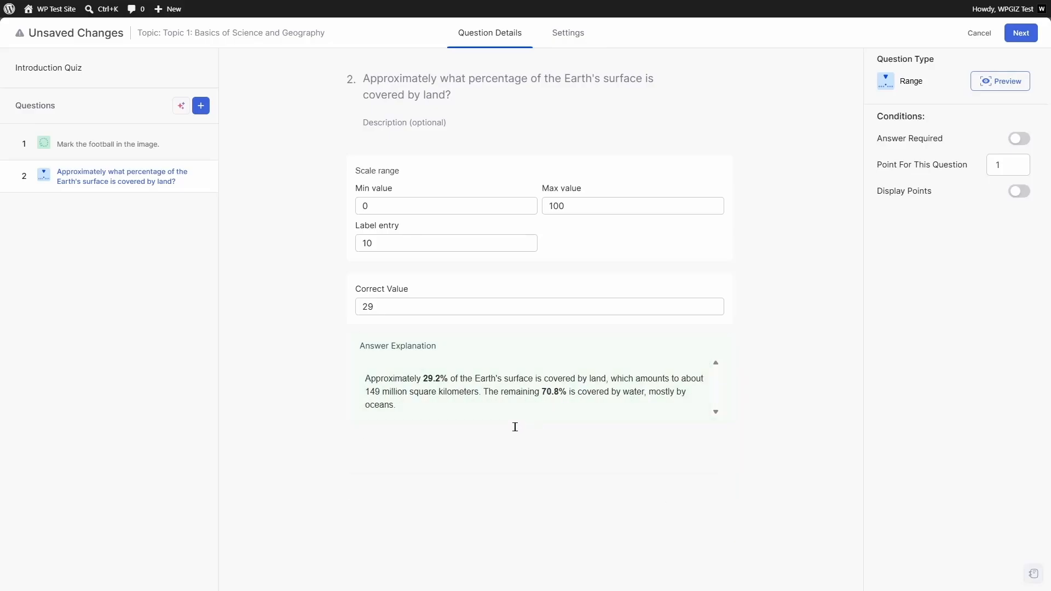
left_click(1018, 140)
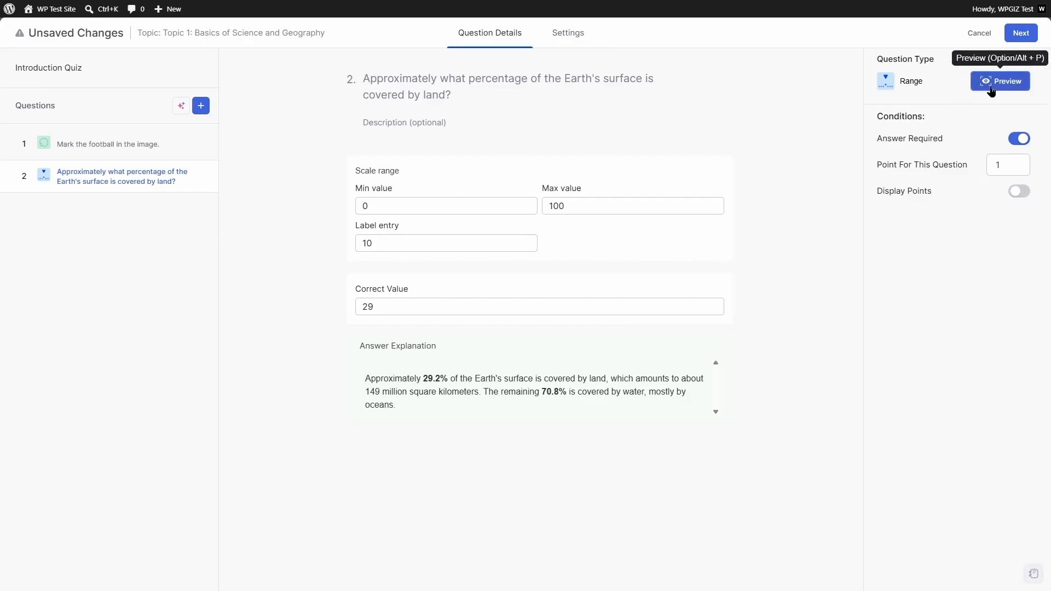
left_click(991, 91)
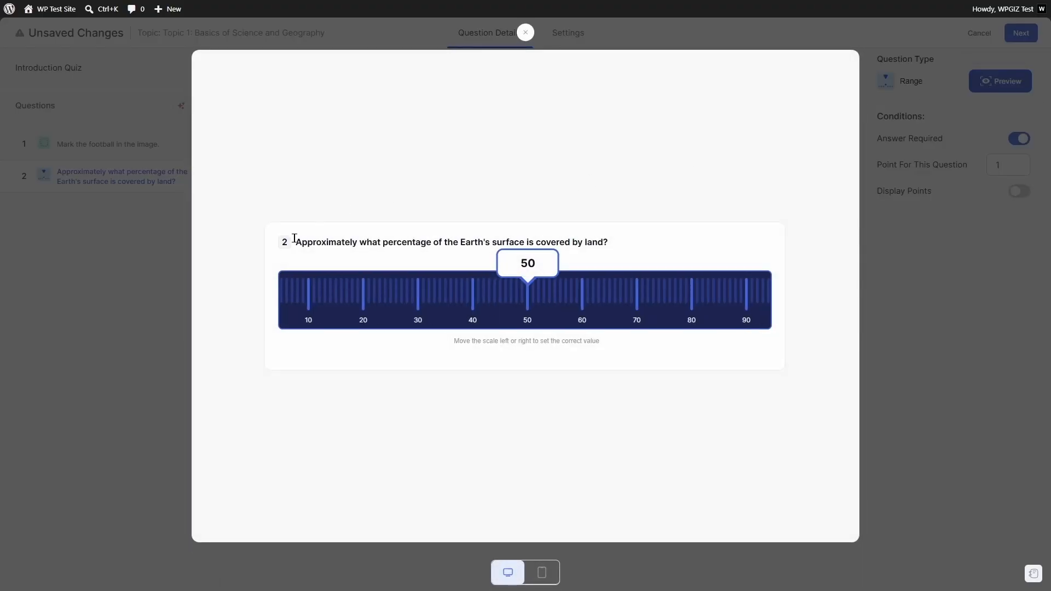
- Slide the range preview to about 29, then close the preview
left_click_drag(427, 299, 544, 305)
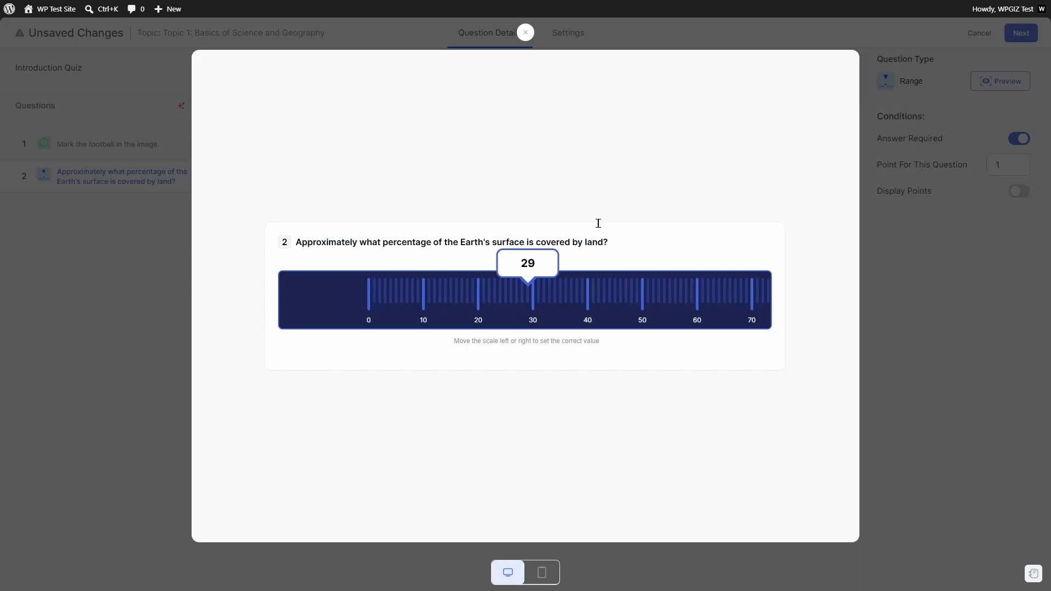
left_click(525, 32)
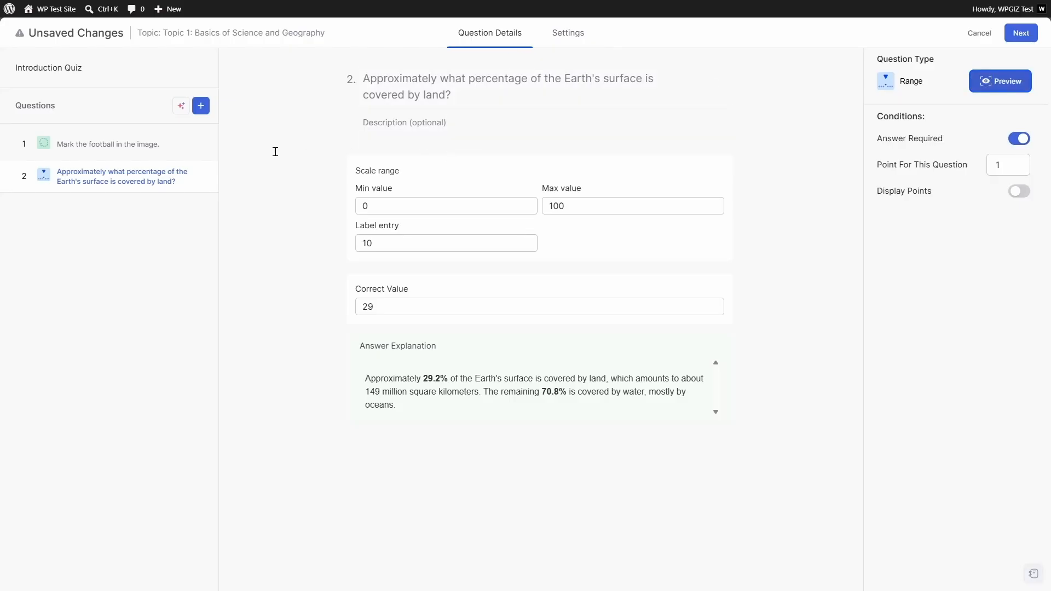
- Add Pin question 3 with a US states map image, titled 'Pin Washington in the map.'
left_click(197, 110)
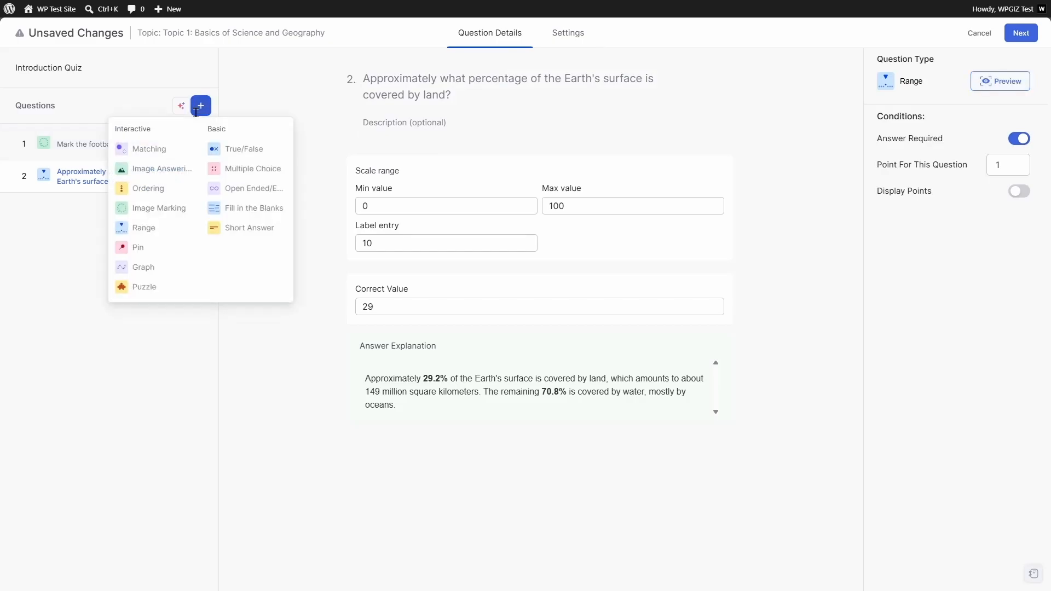
left_click(134, 248)
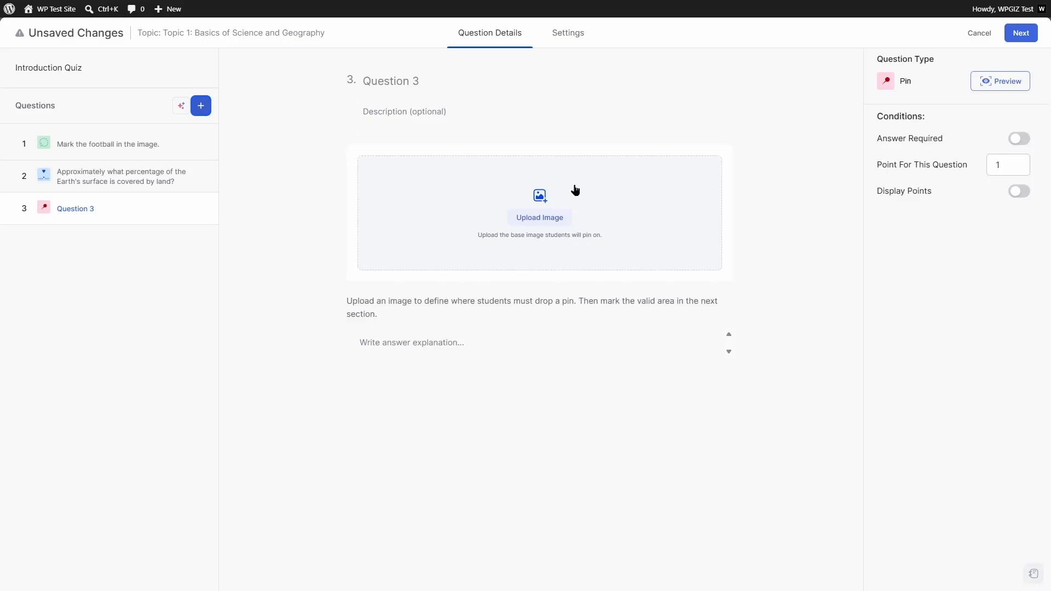
left_click(543, 218)
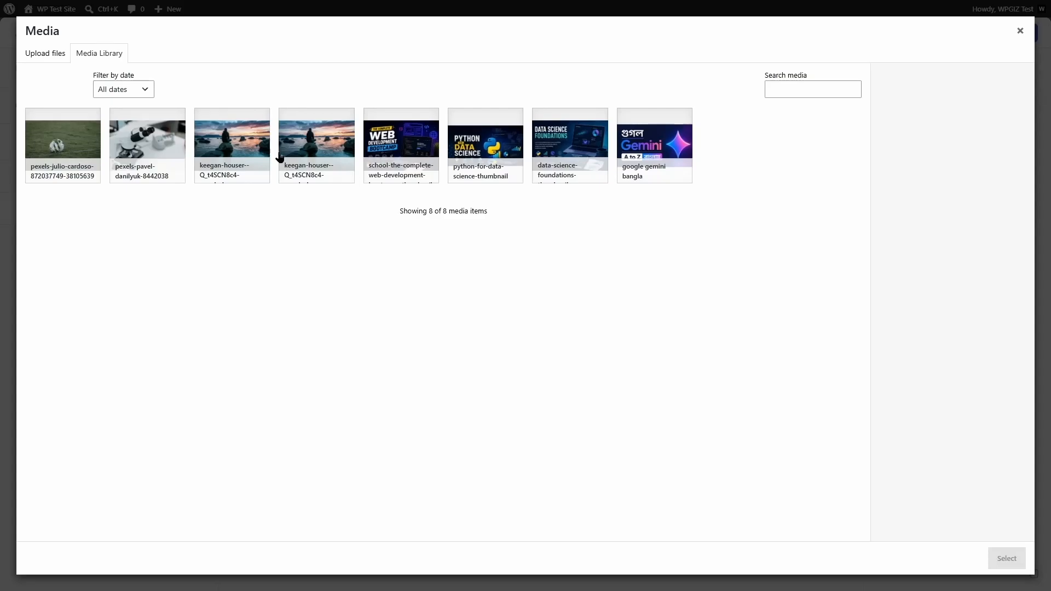
left_click(53, 53)
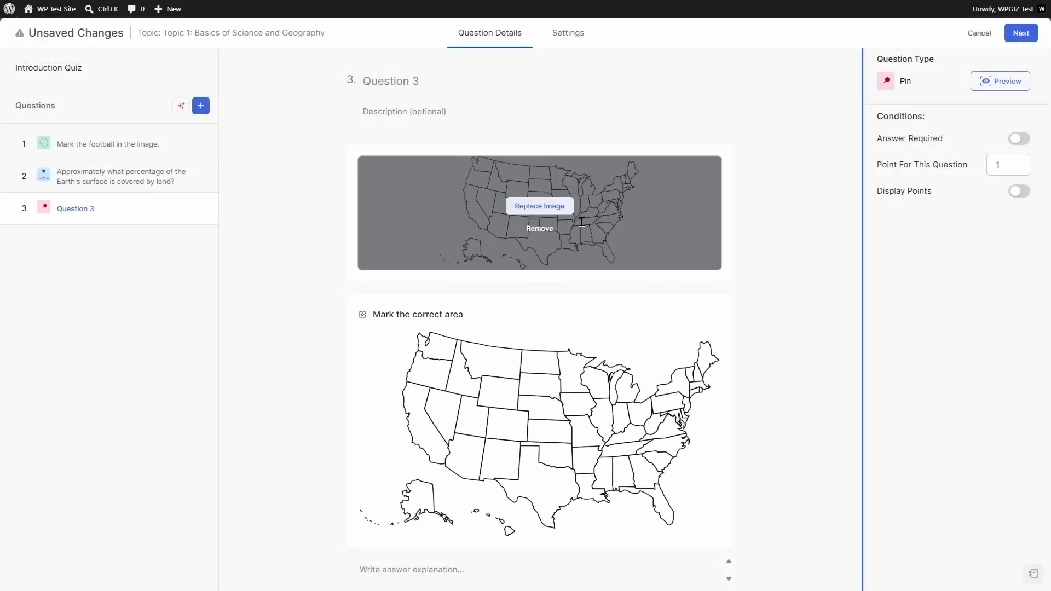
left_click(409, 81)
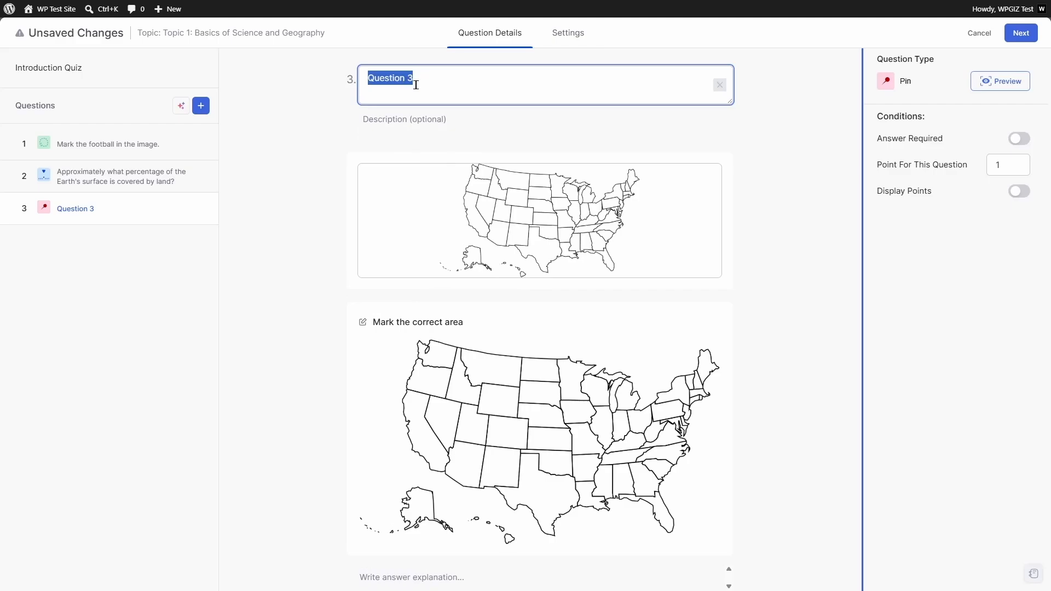
type("Pin Washington in the map.")
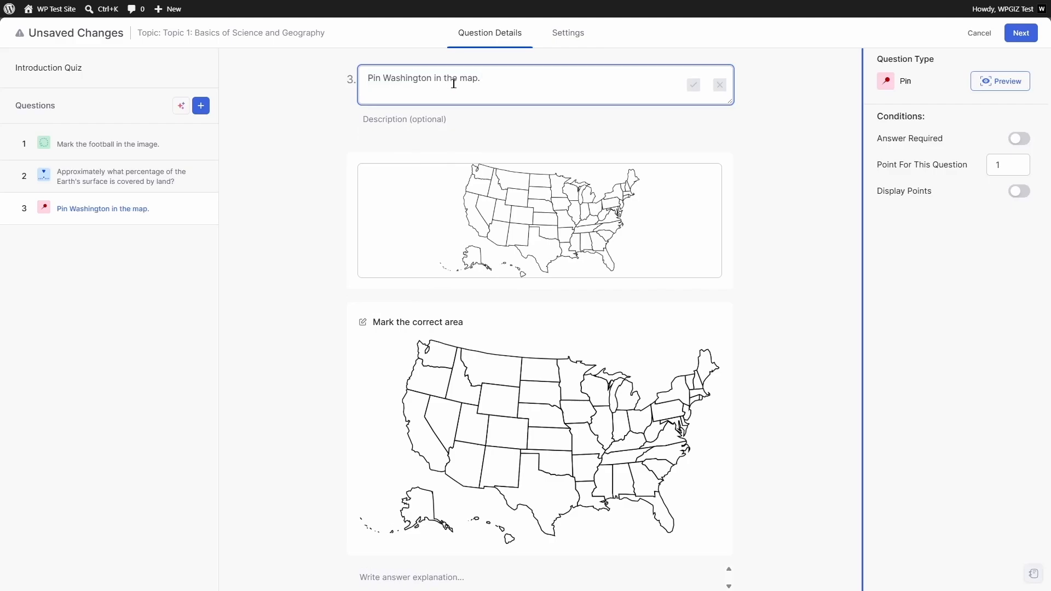
- Save the question 3 title and mark Washington state as the correct pin area
left_click(694, 85)
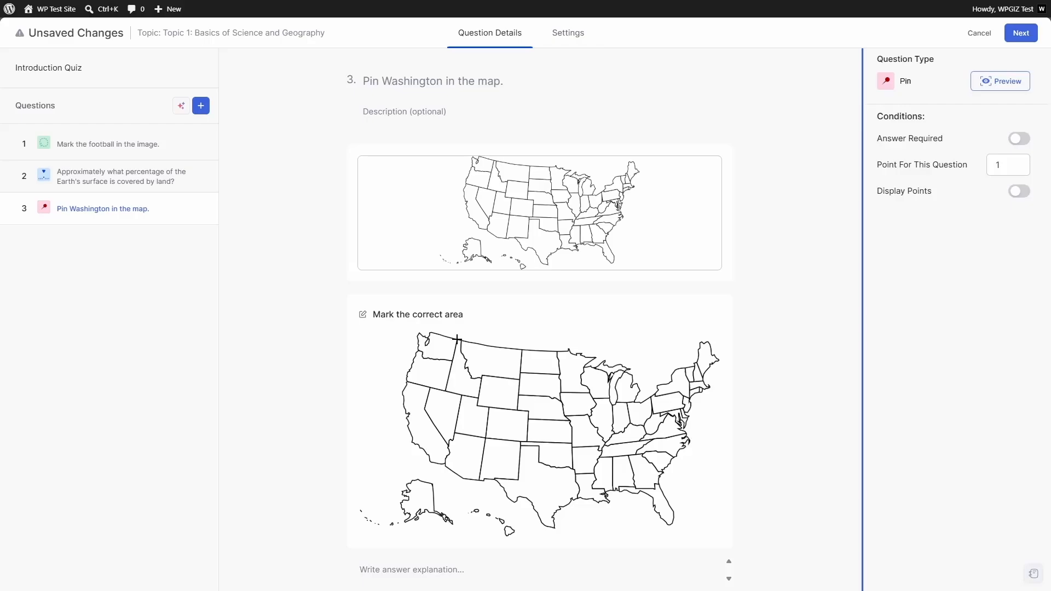
left_click(457, 340)
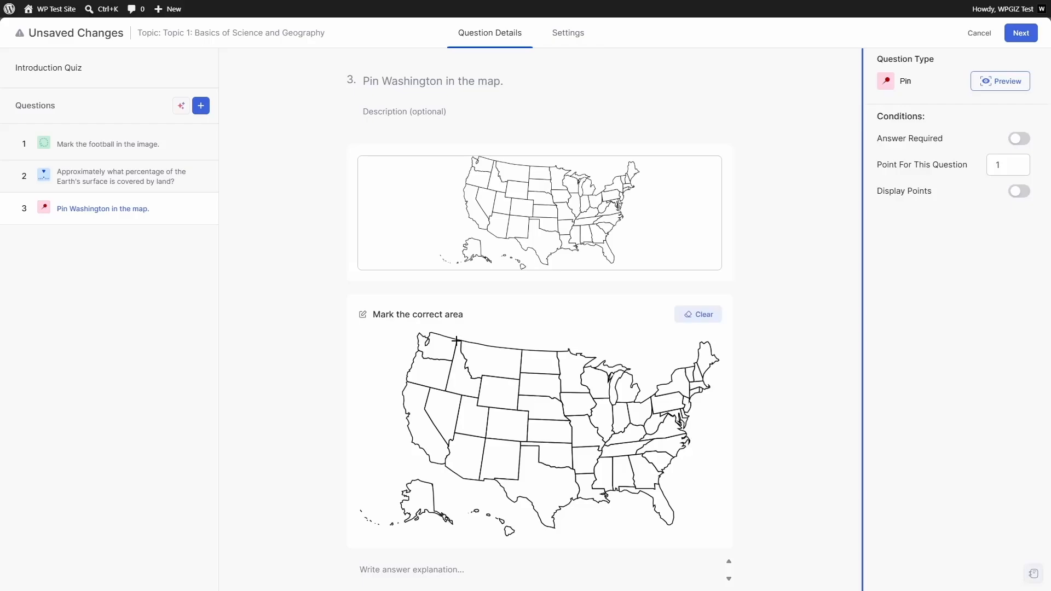
mouse_move(451, 363)
left_mouse_down()
mouse_move(415, 355)
mouse_move(413, 343)
left_mouse_up()
left_click_drag(457, 339, 457, 339)
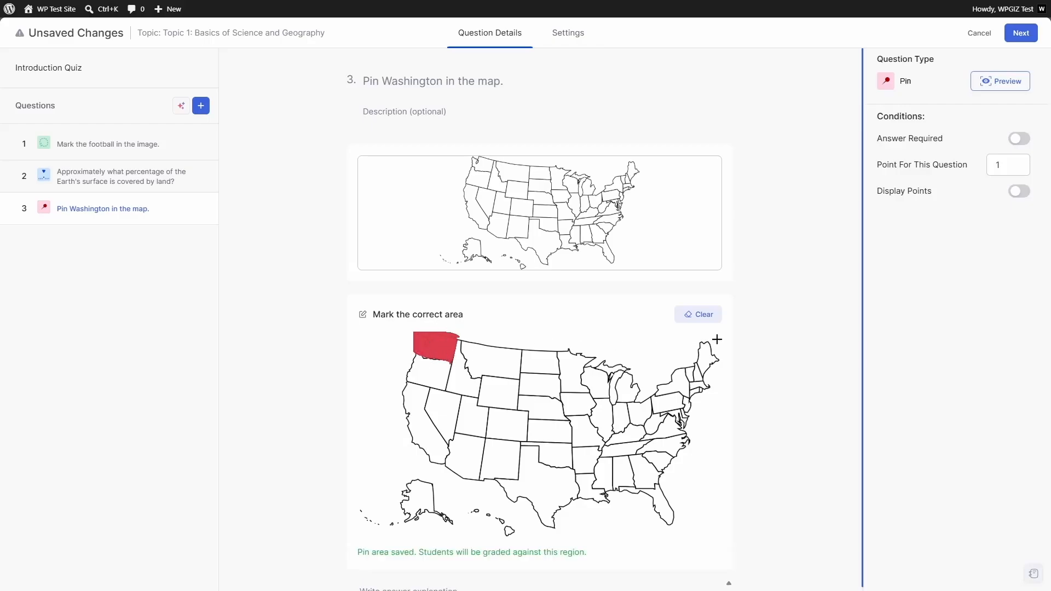
scroll(706, 358, "down", 1)
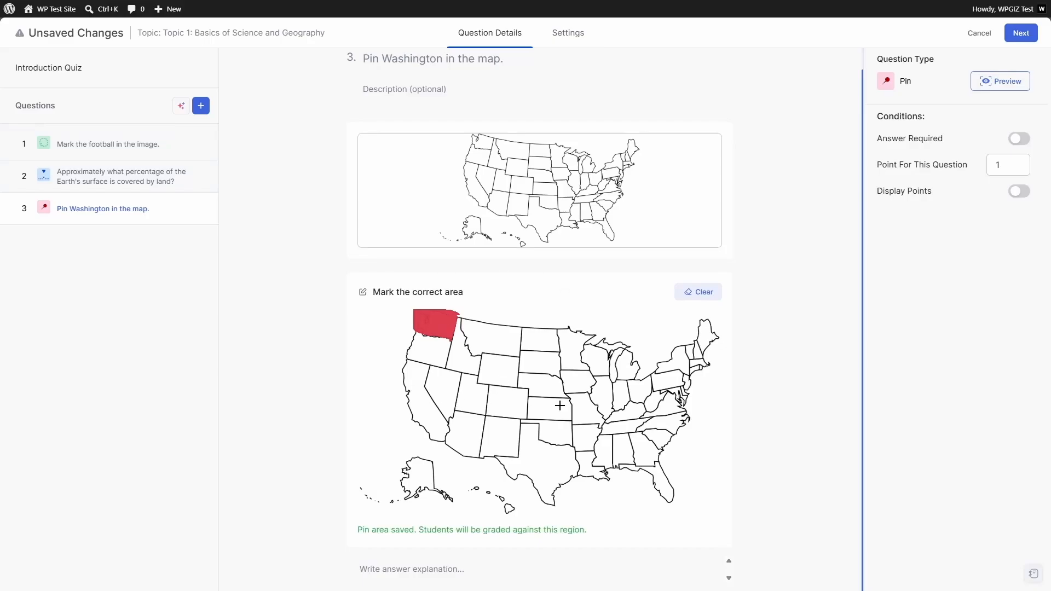
- Make question 3 required and test-drop a pin on Washington in the preview
left_click(1019, 138)
left_click(1010, 91)
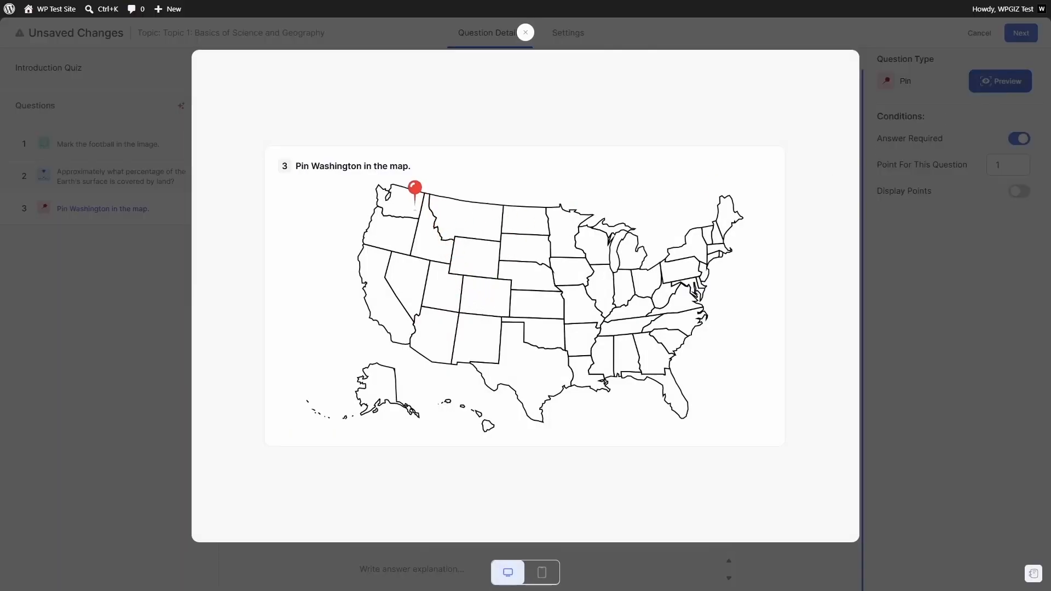
left_click(404, 204)
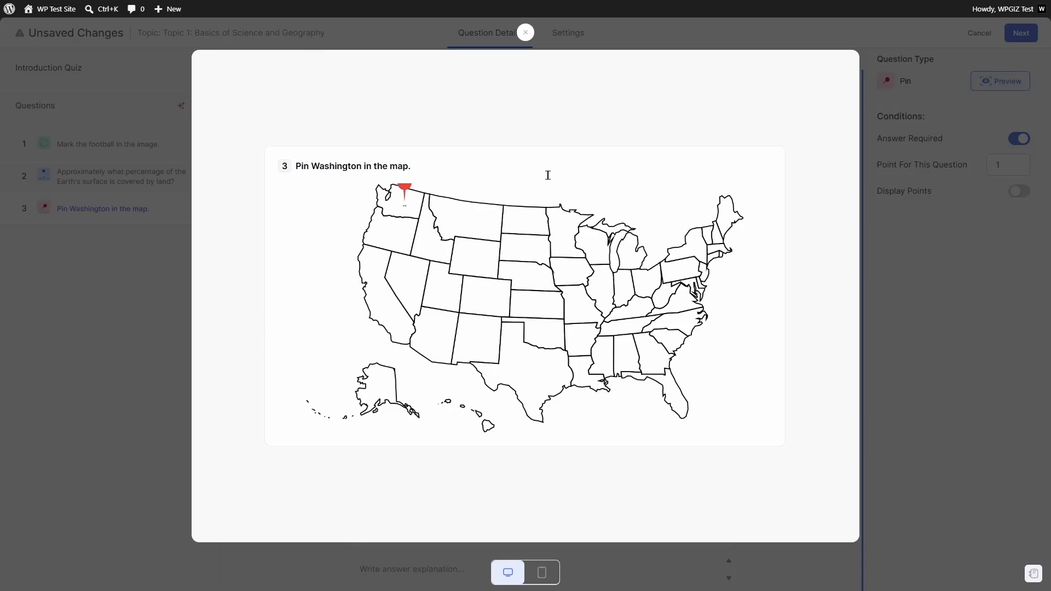
left_click(525, 33)
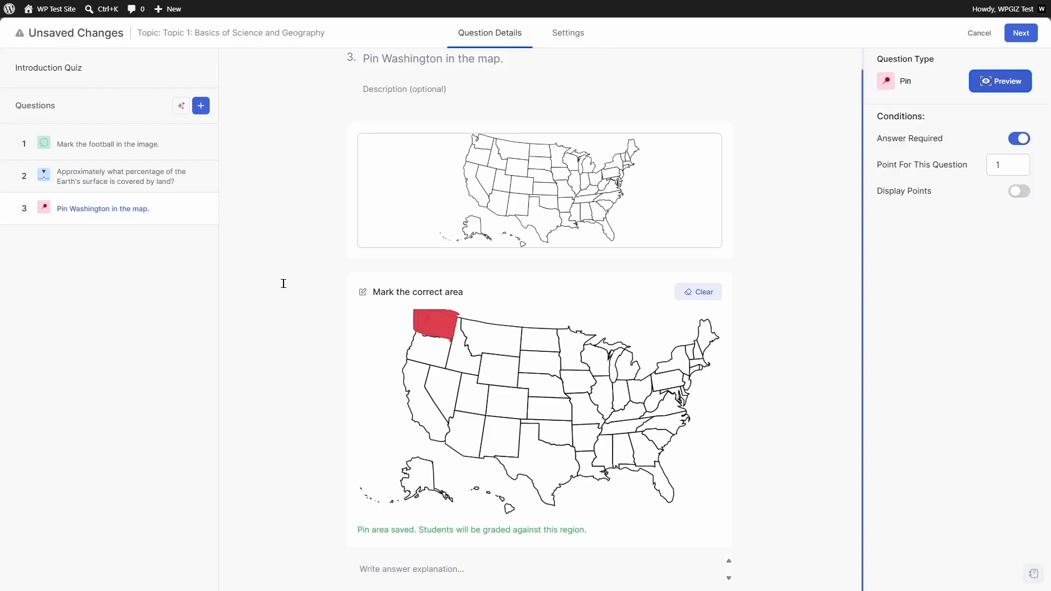
left_click(201, 105)
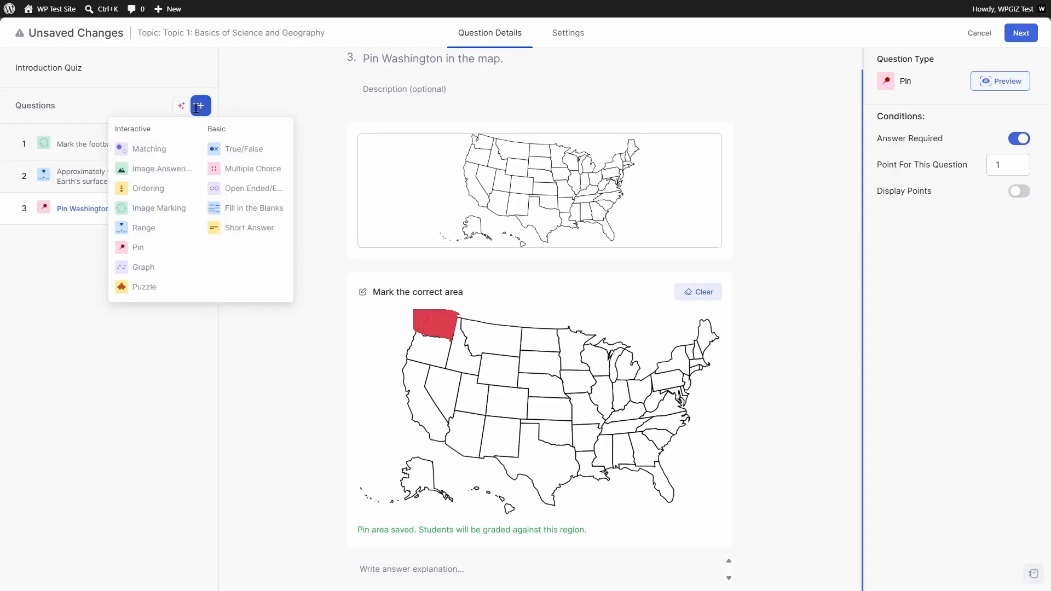
- Add Graph question 4 with a single correct coordinate 0,-4 plotted on the y-axis
left_click(138, 271)
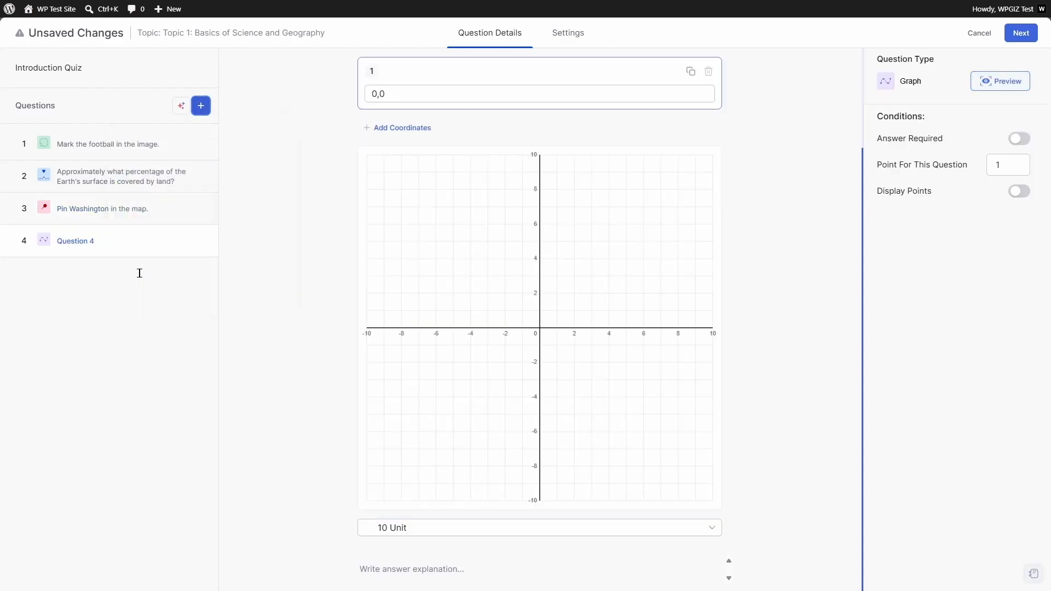
scroll(802, 260, "up", 2)
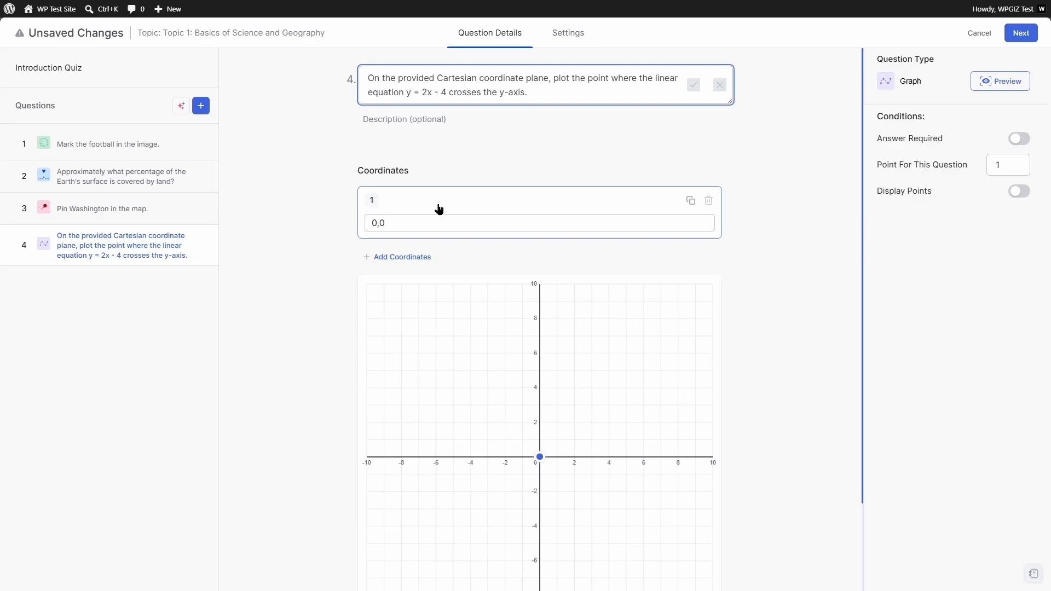
left_click(415, 257)
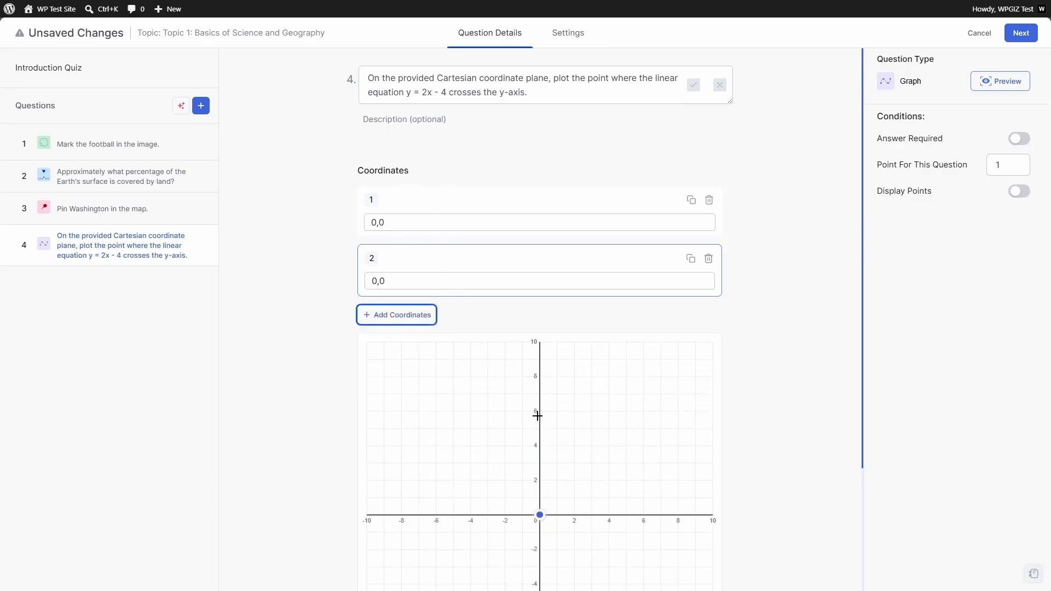
left_click(708, 258)
left_click(401, 222)
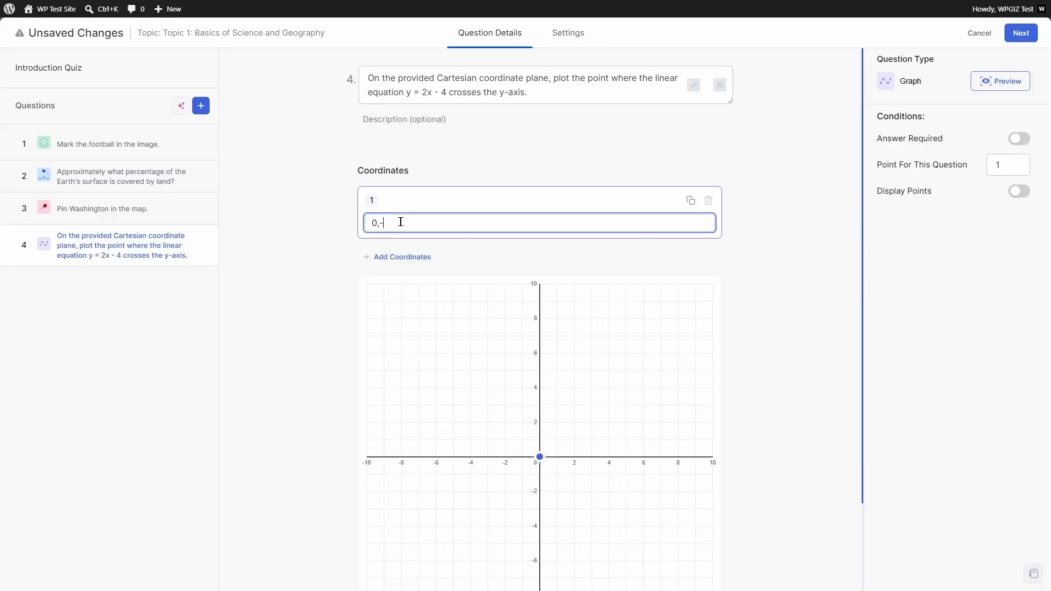
left_click(286, 266)
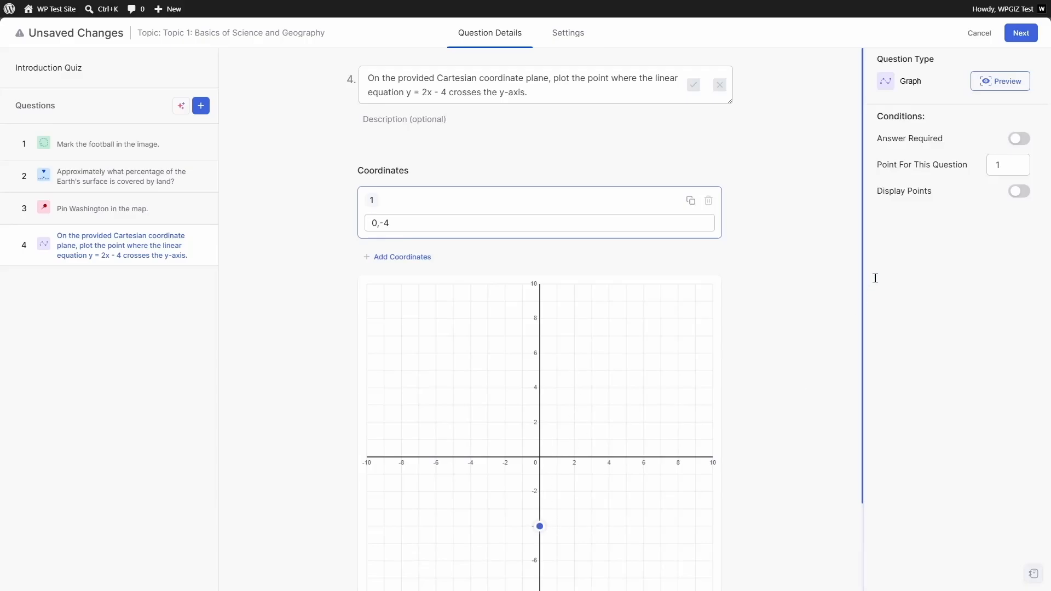
scroll(790, 326, "down", 2)
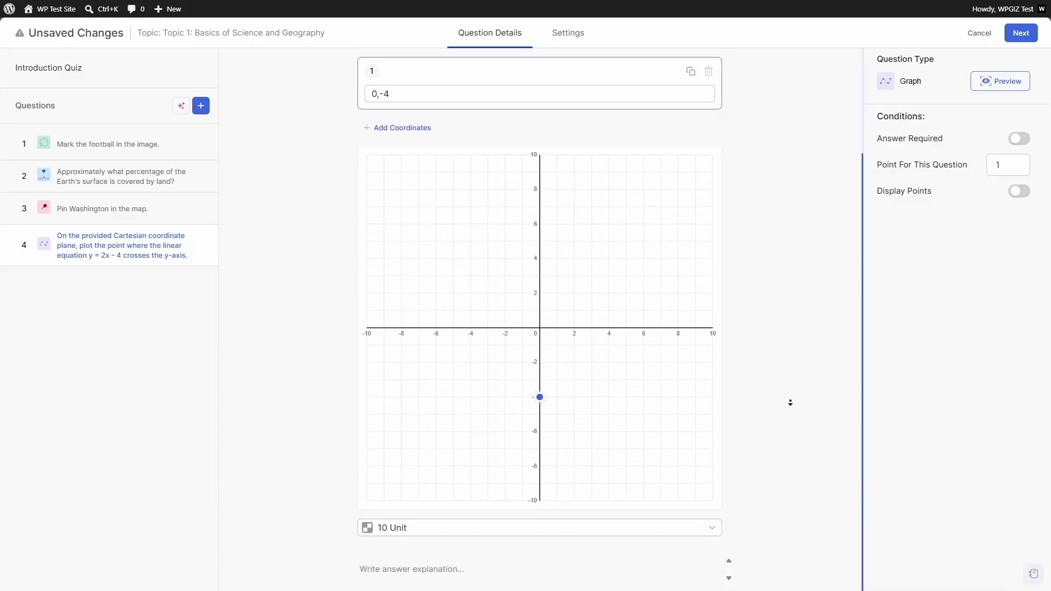
- Switch the graph scale to 20 Unit and back to 10 Unit
left_click(385, 529)
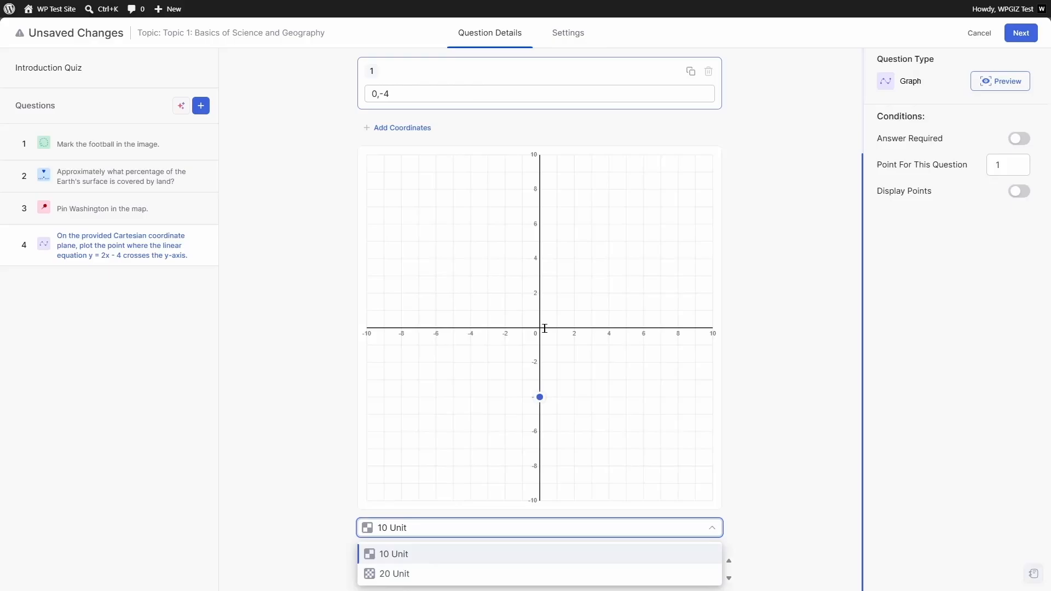
left_click(399, 574)
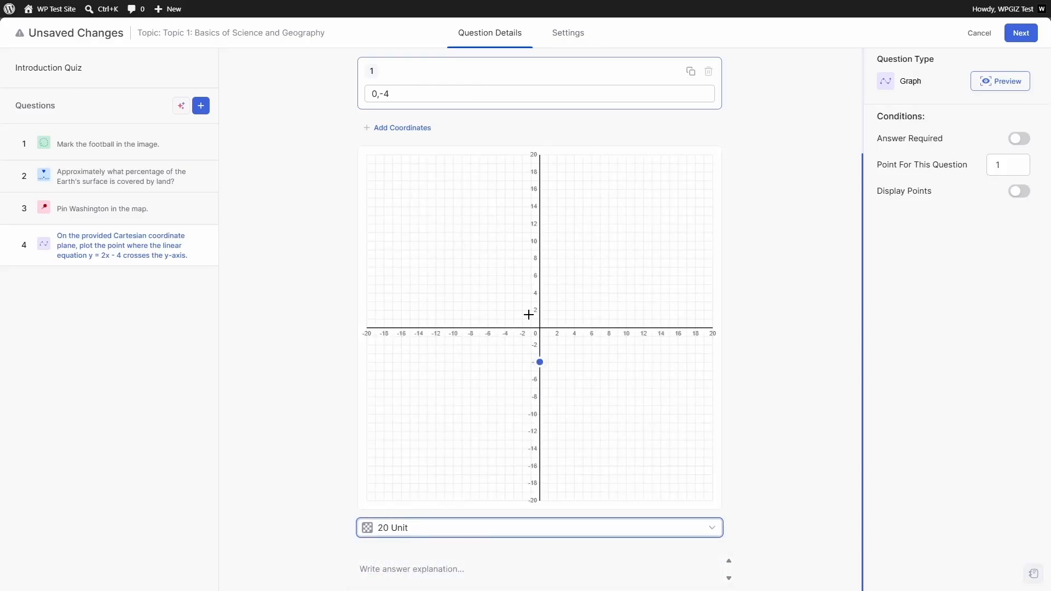
left_click(409, 530)
left_click(382, 555)
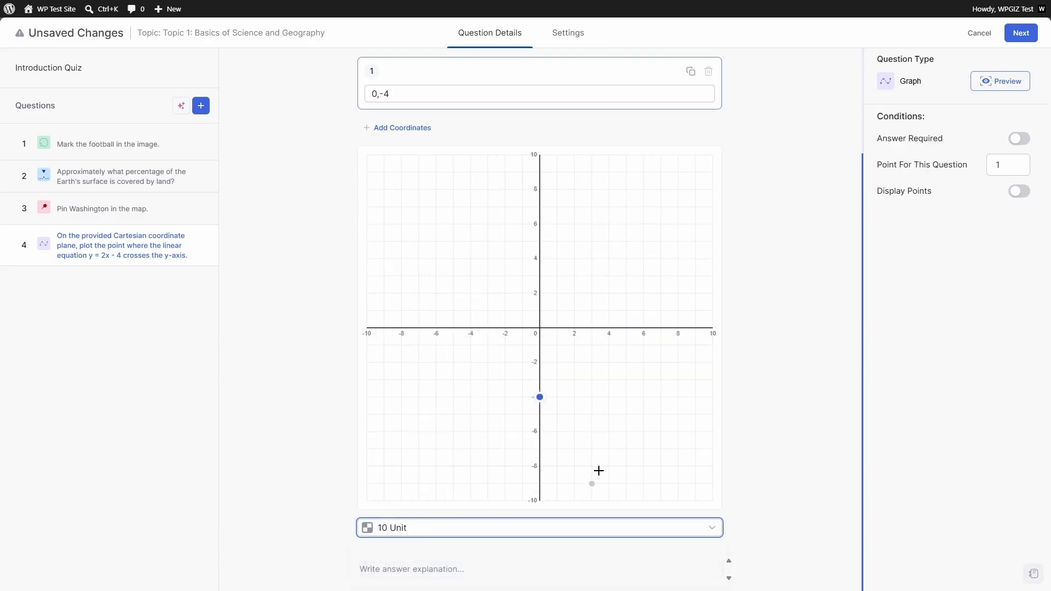
- Make question 4 required and test a point at (0,-4) in the preview
left_click(1020, 140)
left_click(1011, 80)
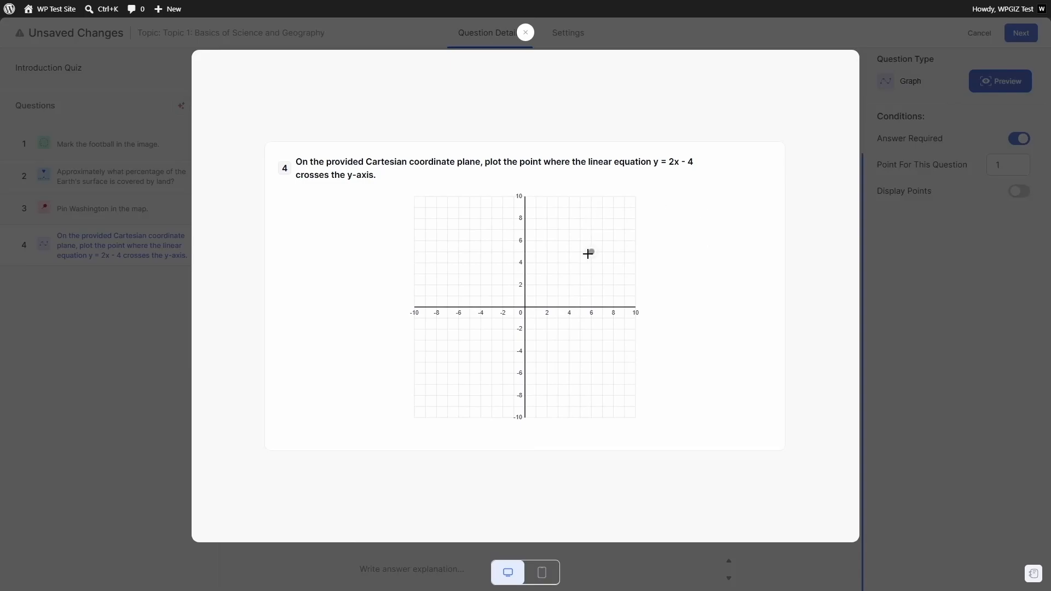
left_click(525, 352)
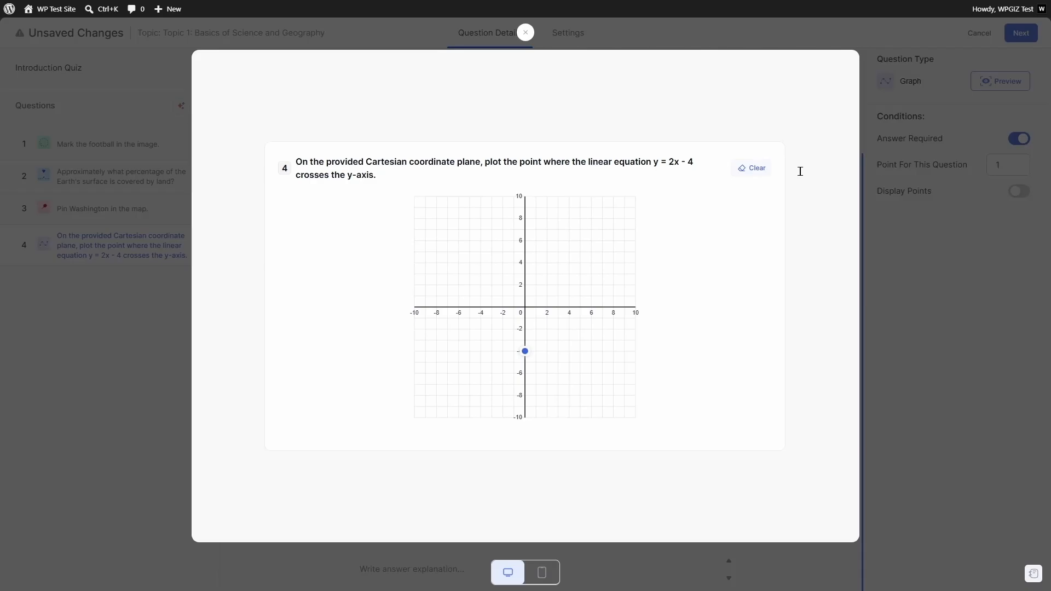
left_click(526, 33)
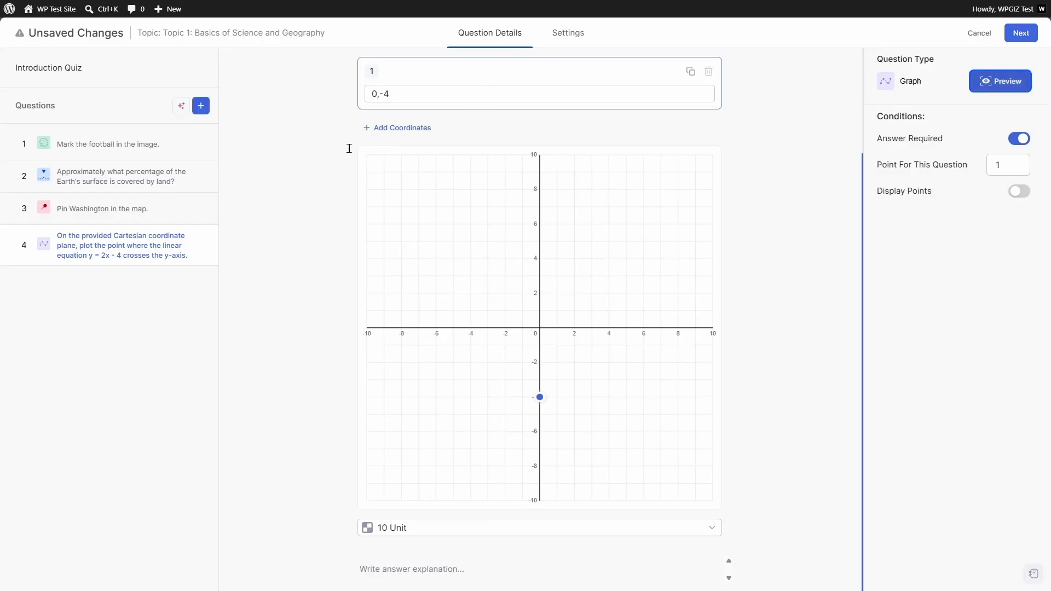
- Add Puzzle question 5 using the US map image at Easy 3×3 difficulty
left_click(201, 106)
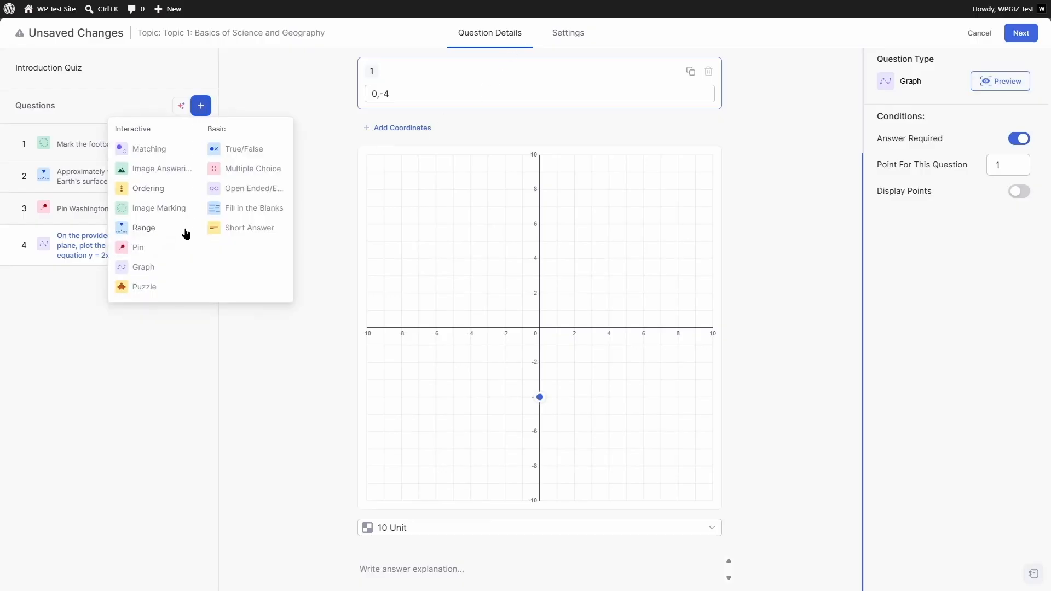
left_click(144, 286)
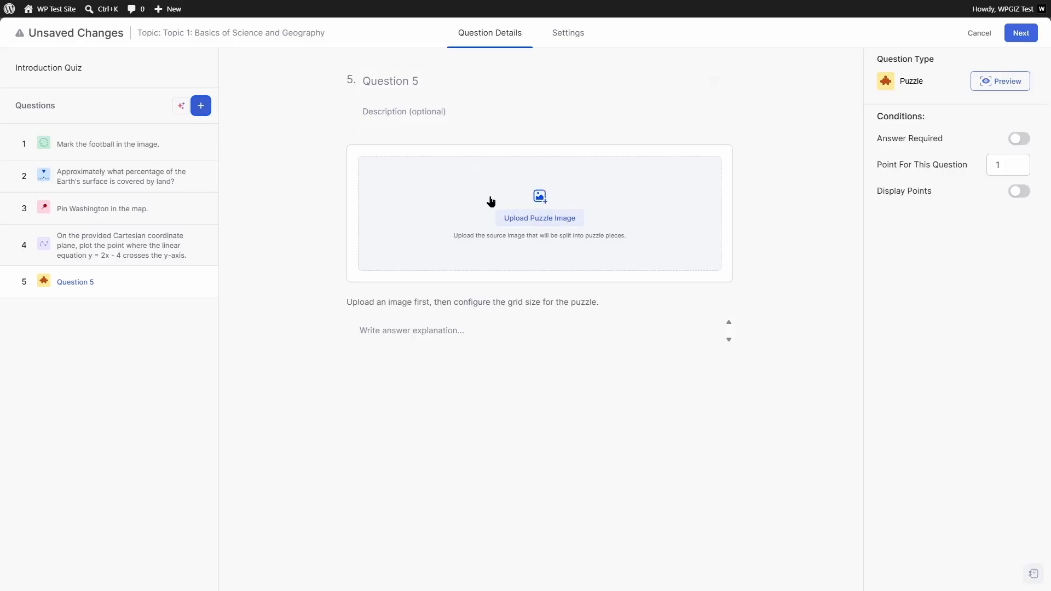
left_click(547, 223)
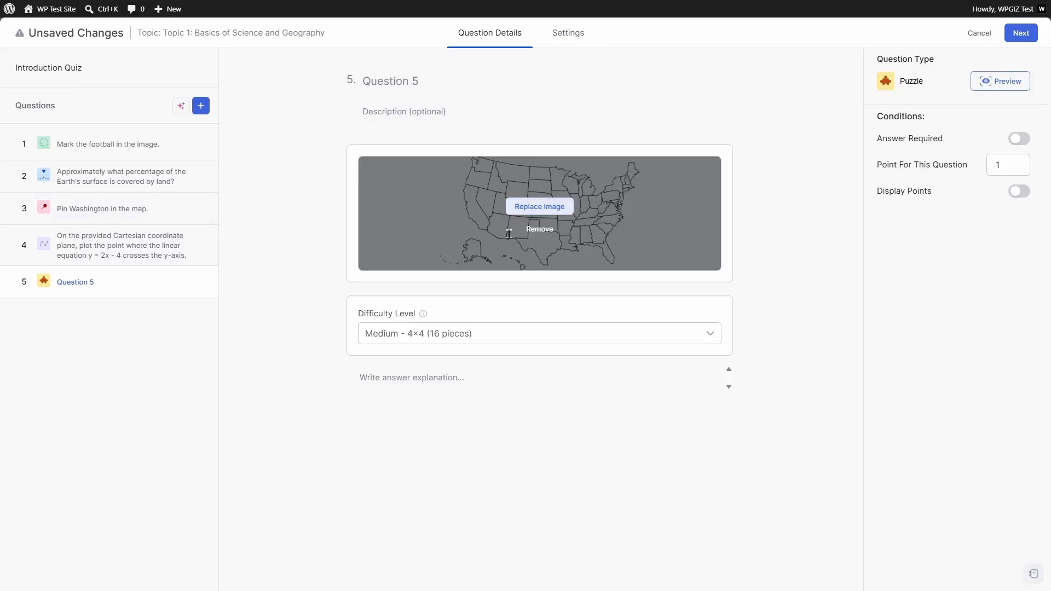
left_click(517, 338)
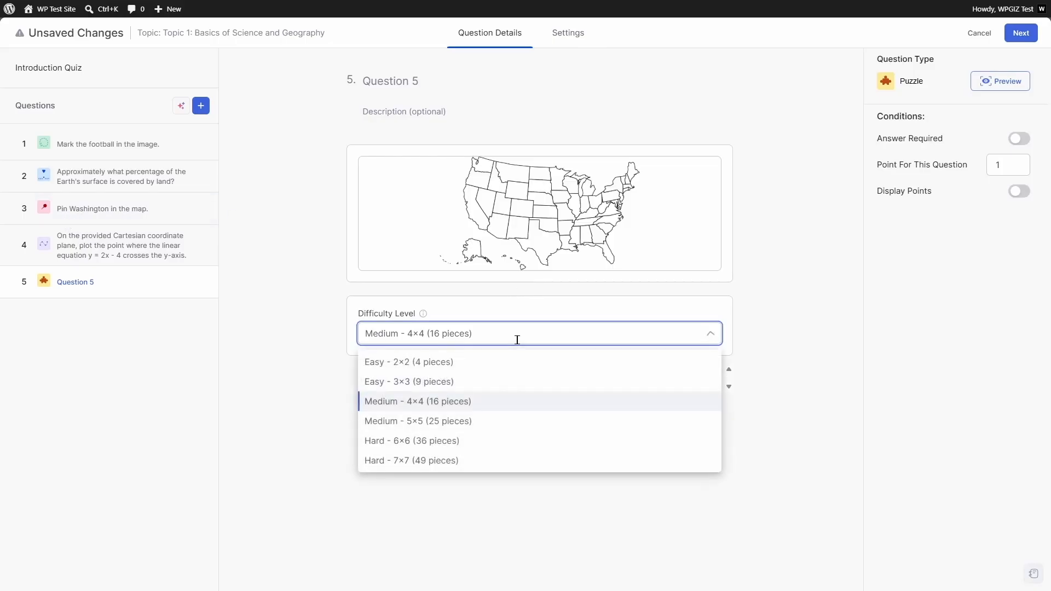
left_click(490, 383)
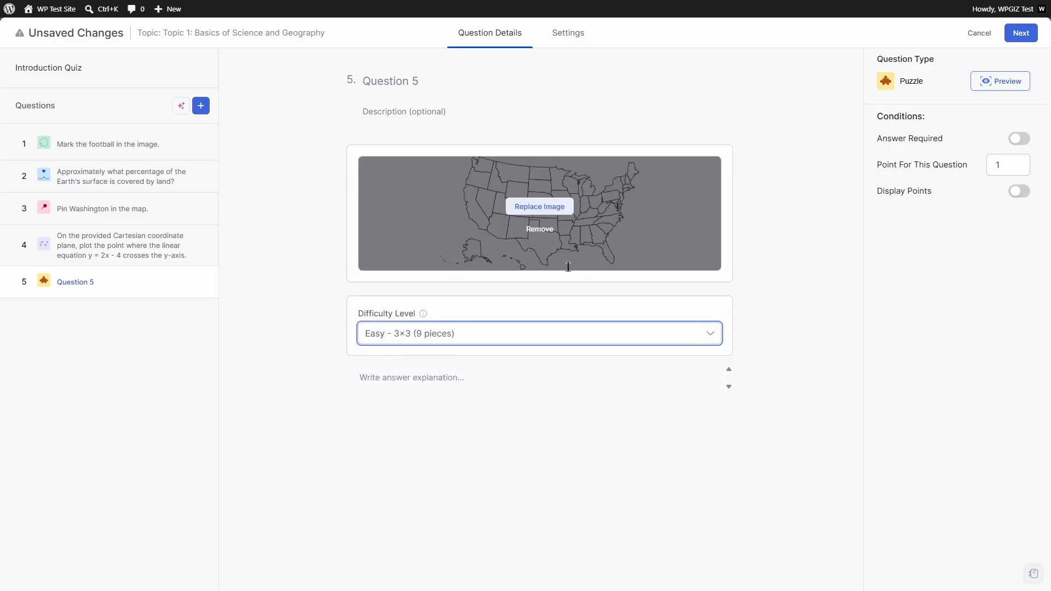
- Title it 'Complete the US map by matching the puzzle pices.' and make it required
mouse_move(499, 171)
mouse_move(414, 208)
left_click(470, 81)
type("Complete the US map by matching the puzzle pices.")
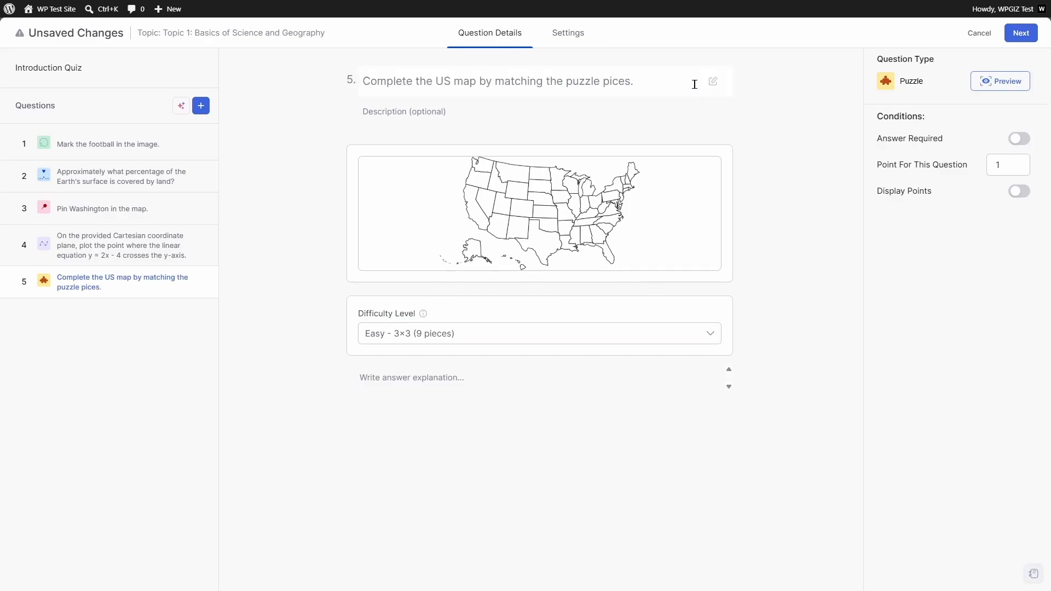
left_click(1019, 138)
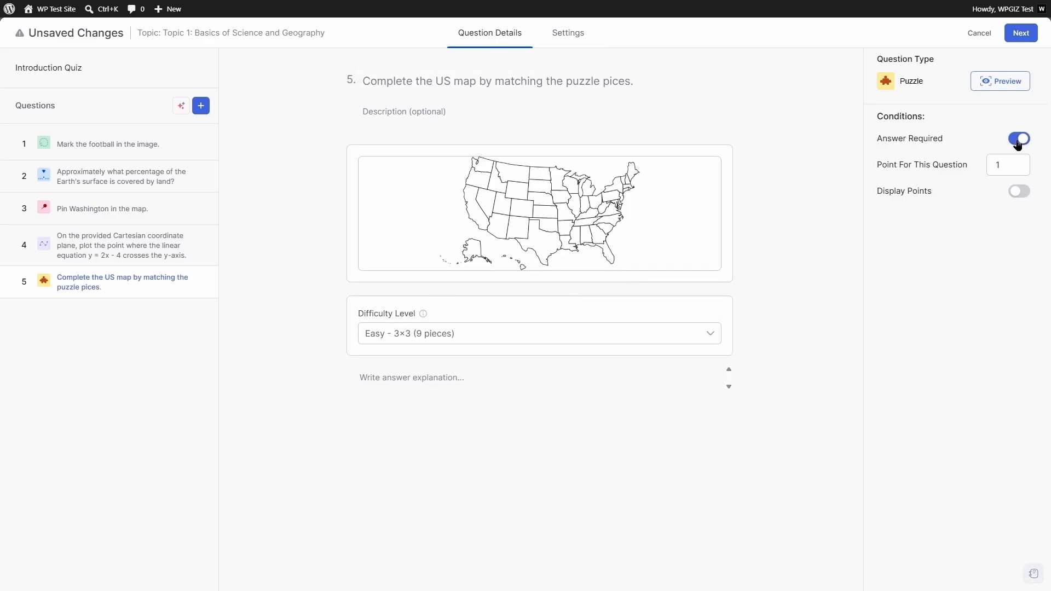
left_click(1007, 87)
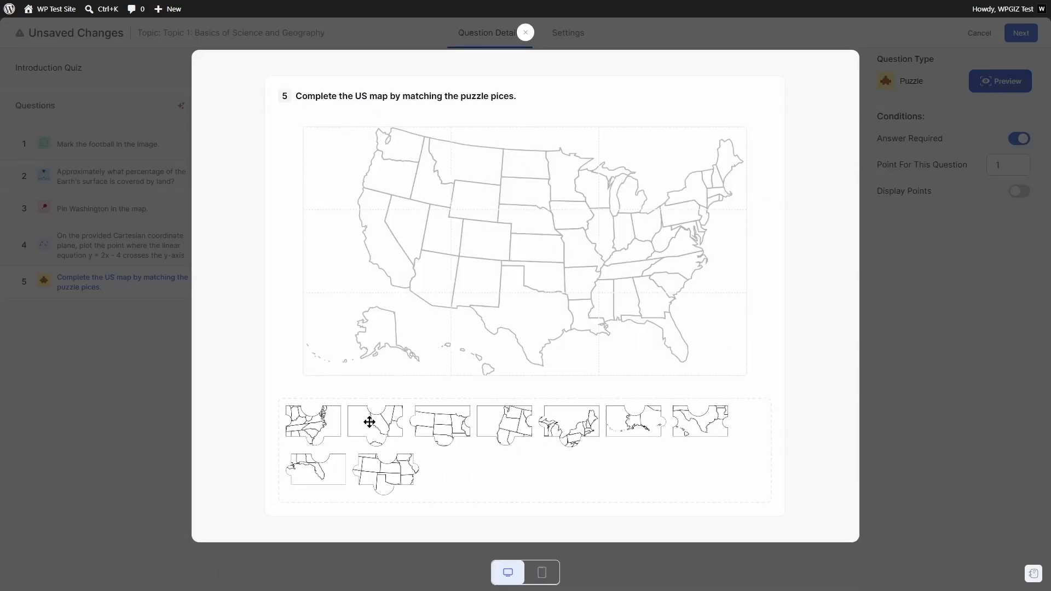
left_click_drag(326, 467, 692, 345)
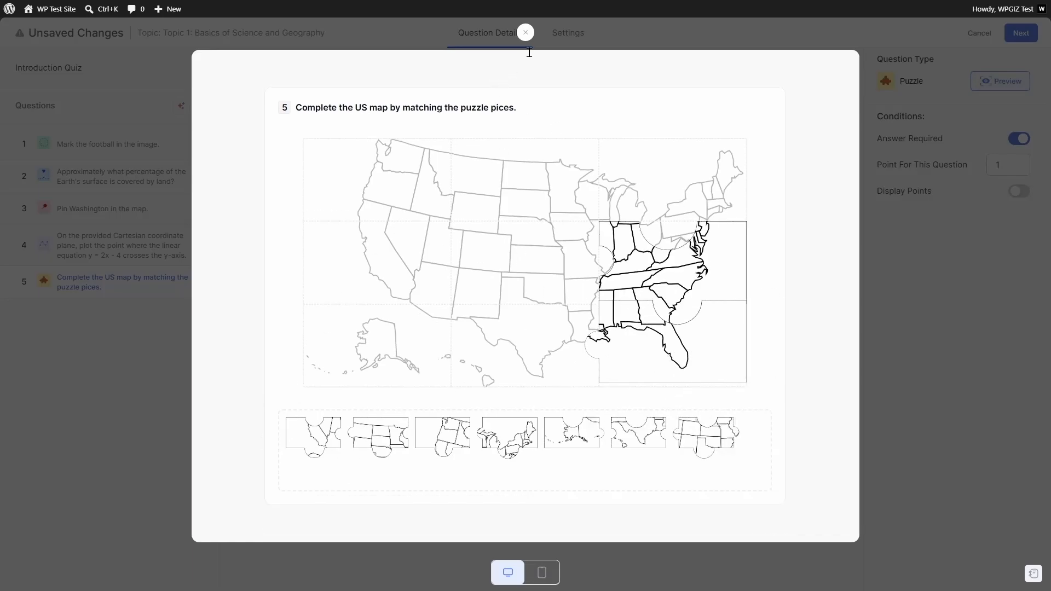
left_click(525, 33)
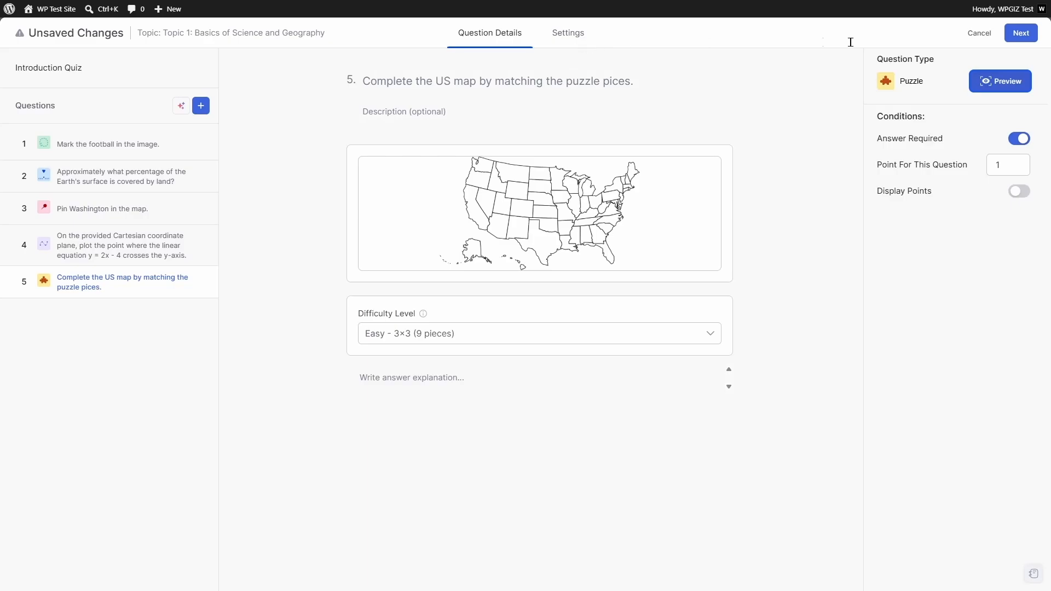
- Change the quiz's Question Order from Random to Ascending in Settings
left_click(1012, 38)
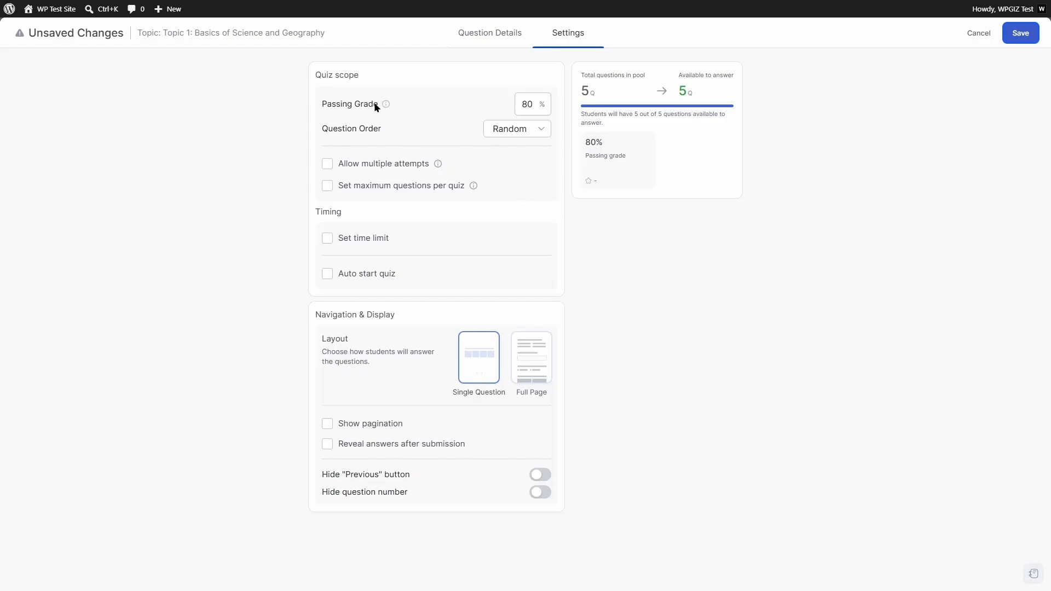
left_click(530, 134)
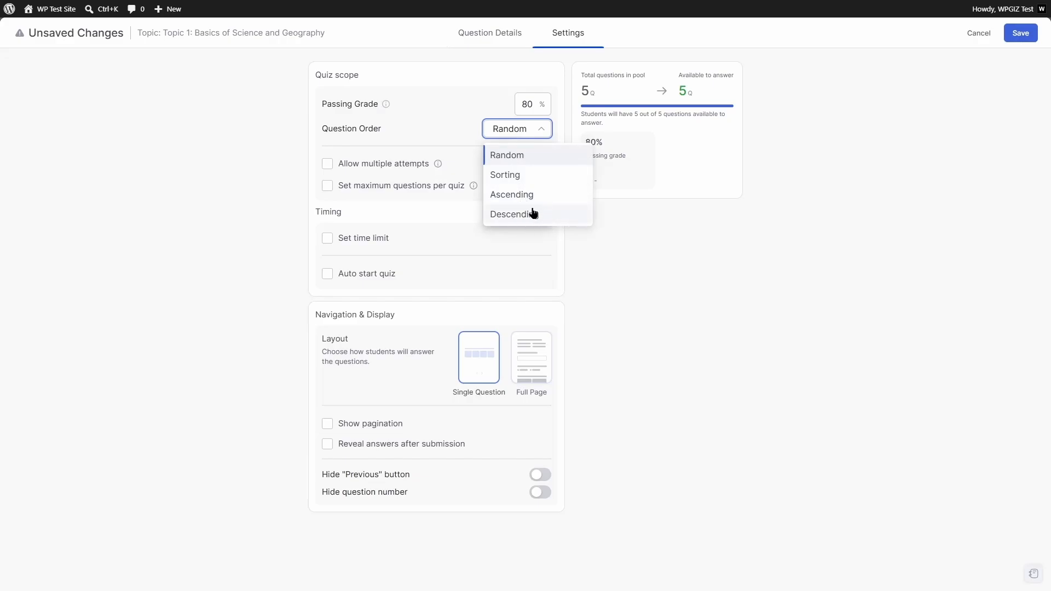
left_click(508, 203)
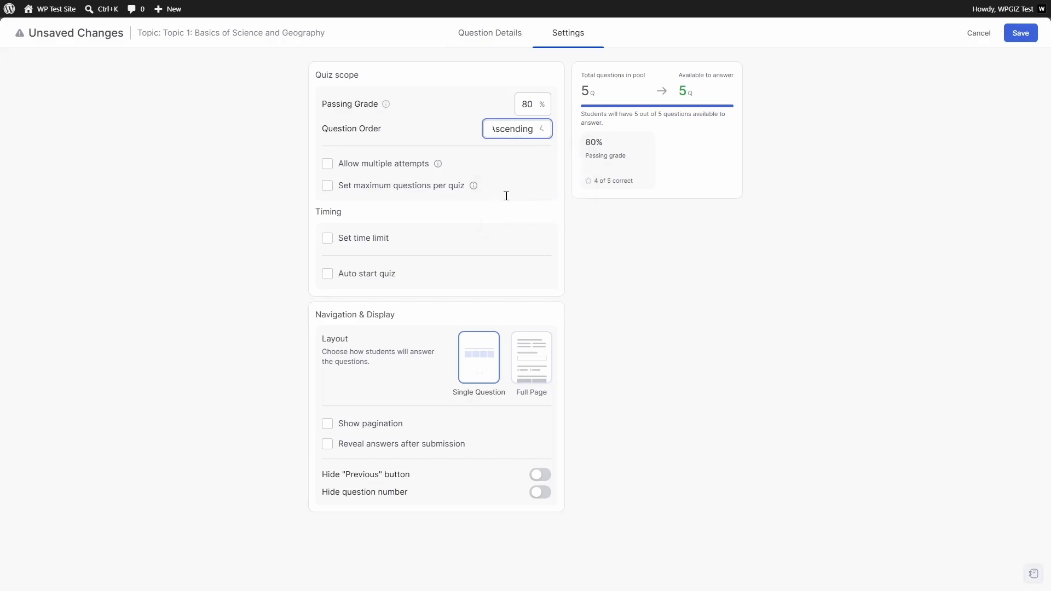
left_click(500, 37)
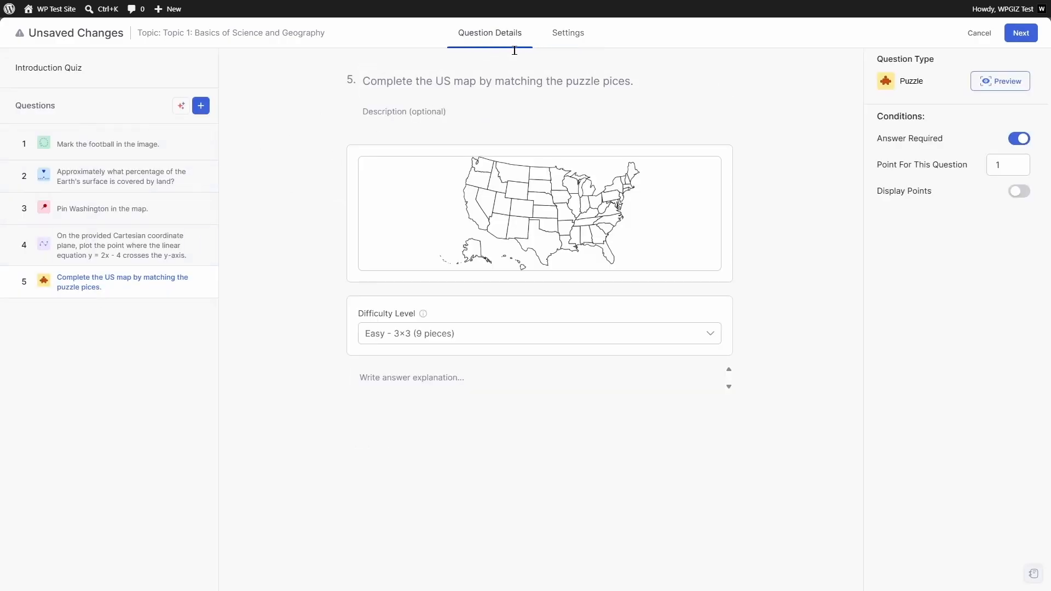
left_click(553, 46)
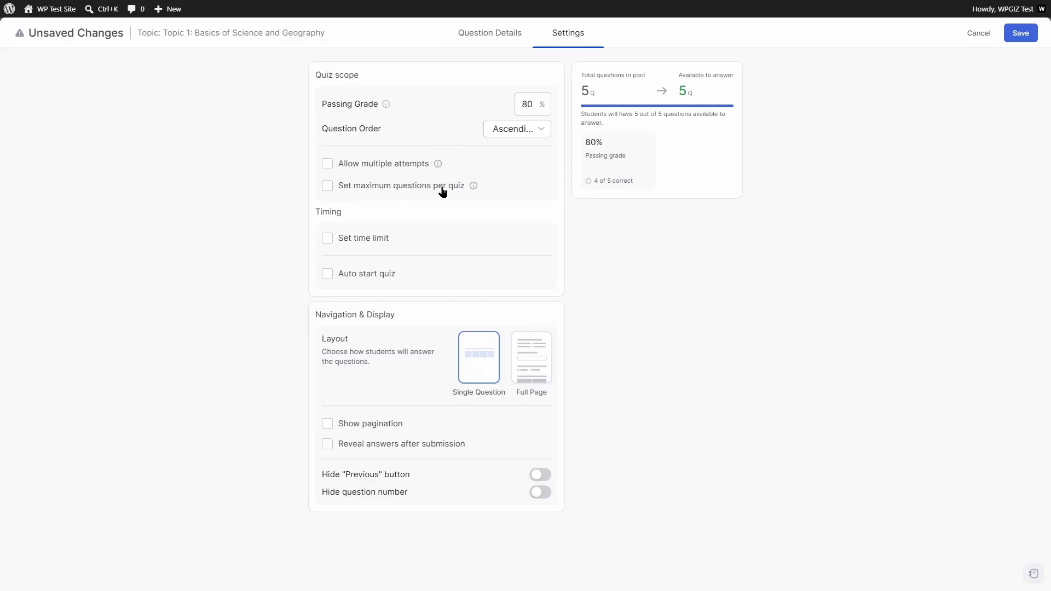
- Try a time limit and Full Page layout, revert both to defaults, and save the quiz
left_click(327, 239)
left_click(345, 239)
left_click(540, 365)
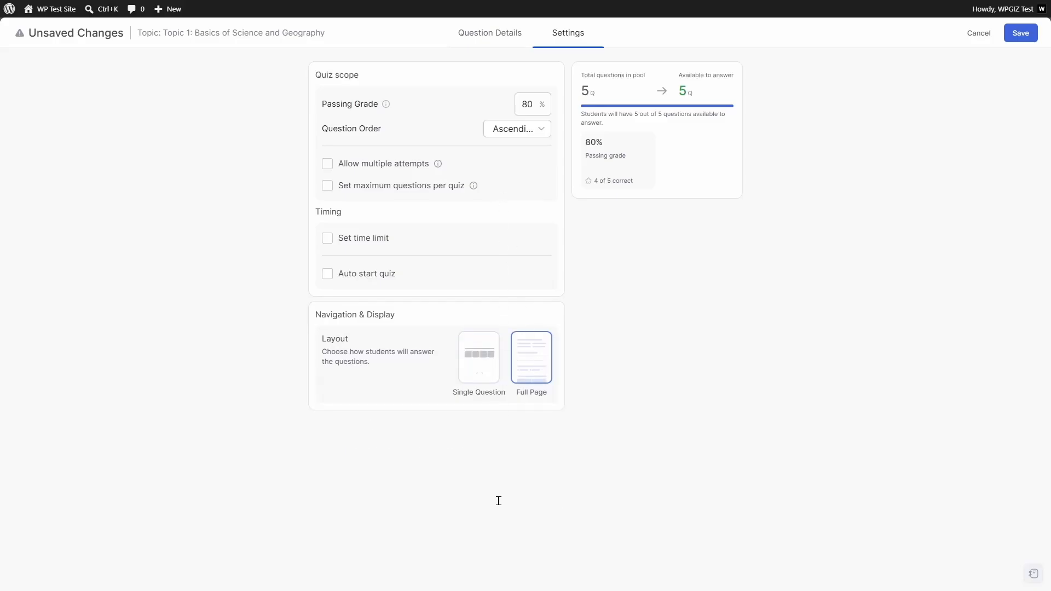
left_click(495, 365)
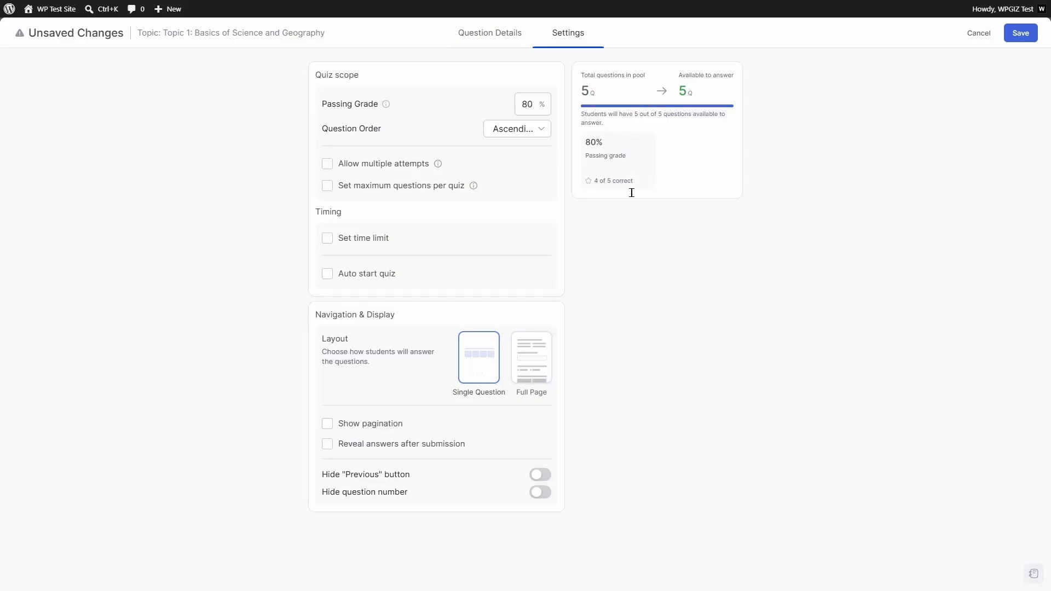
left_click(1019, 33)
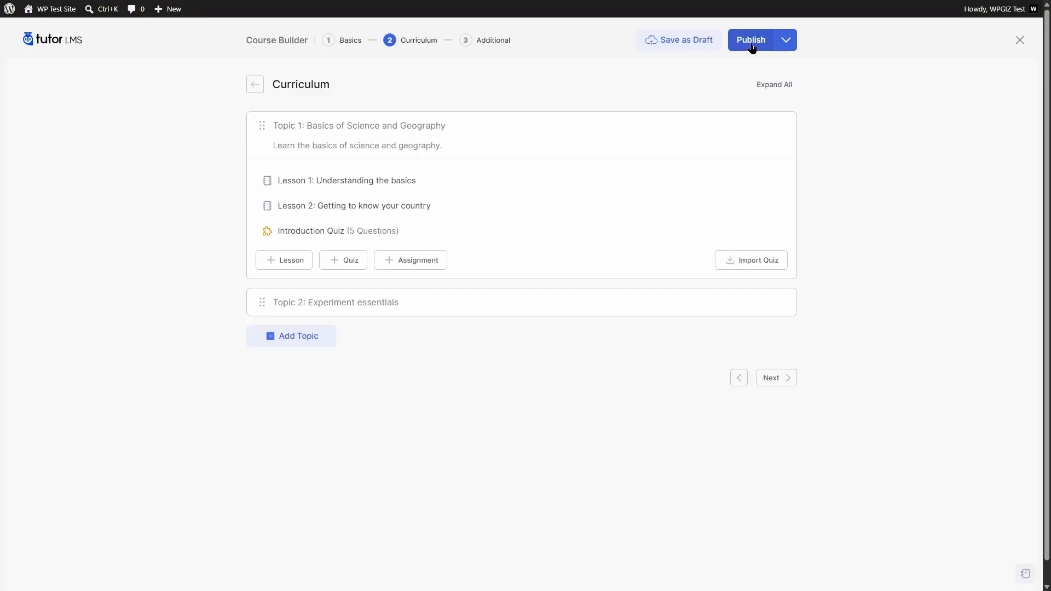
- Publish the course and enroll in it as a student from its public page
left_click(752, 49)
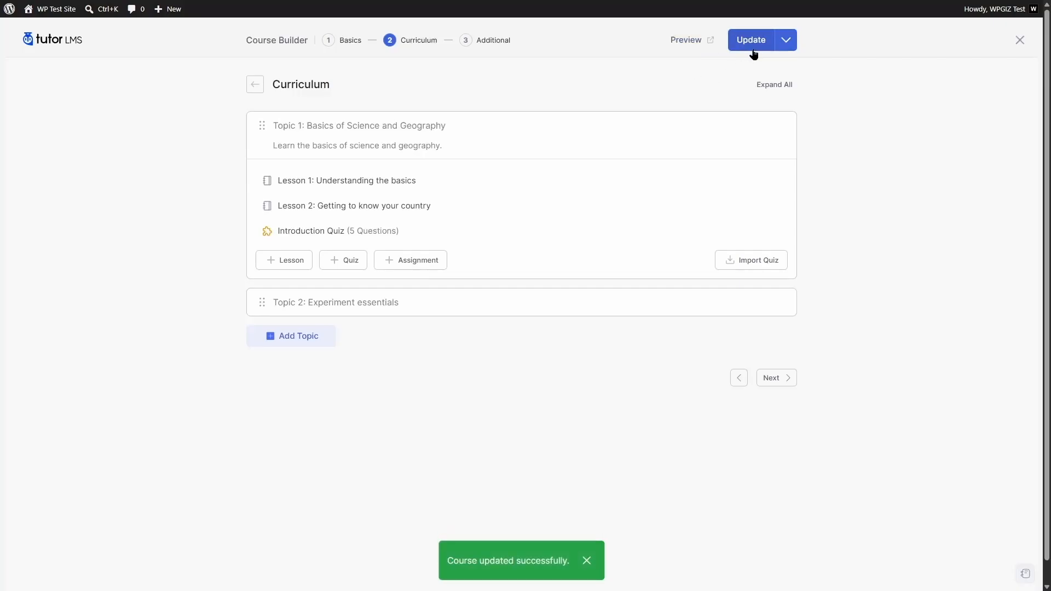
left_click(684, 43)
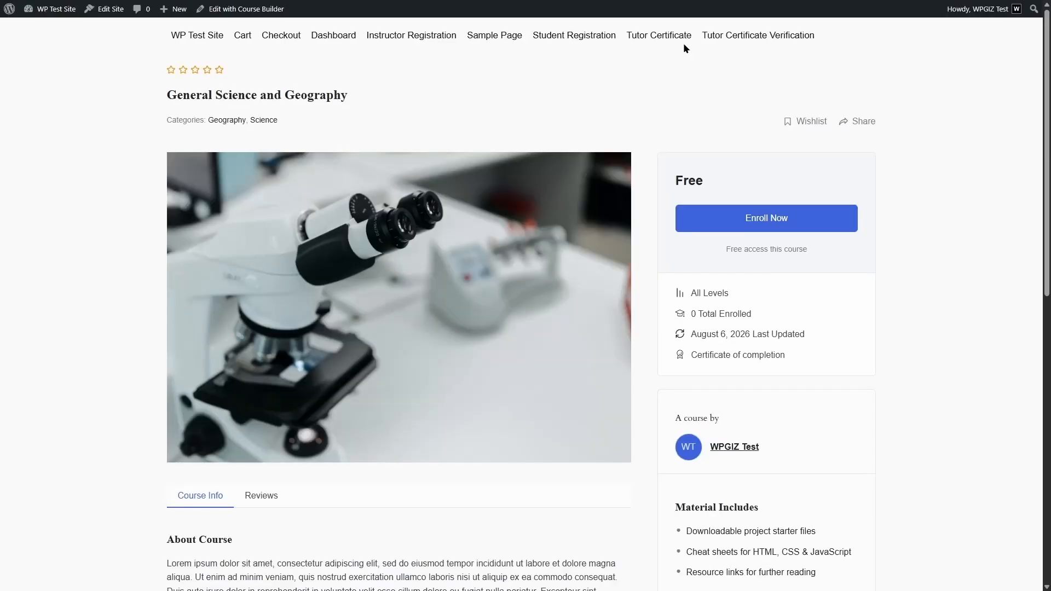
left_click_drag(1048, 108, 1048, 184)
left_click(764, 67)
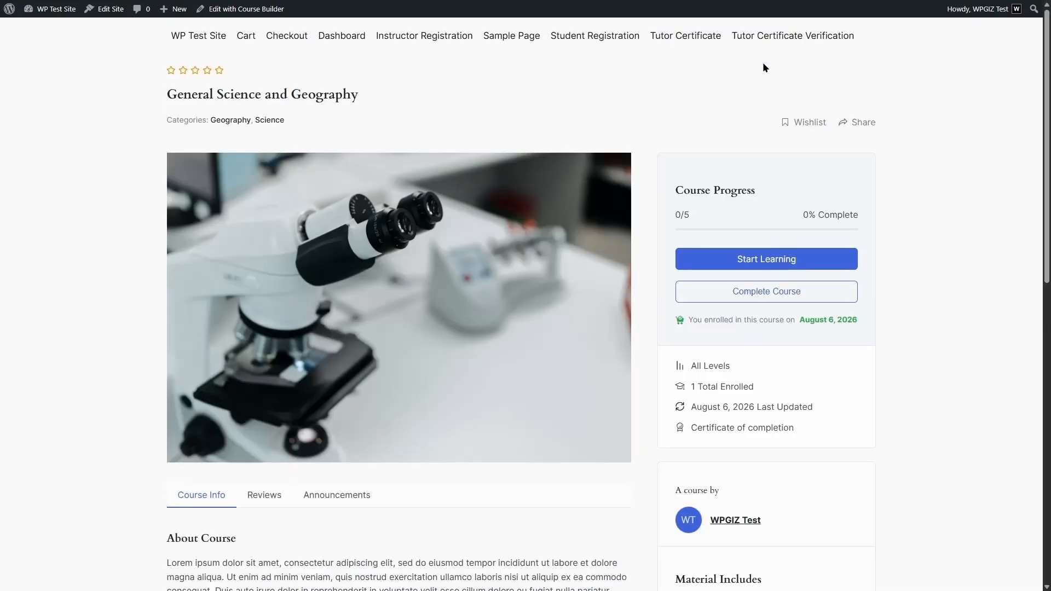
- Open the Introduction Quiz from the Course Content list
left_click_drag(1047, 132, 1048, 266)
scroll(845, 364, "down", 4)
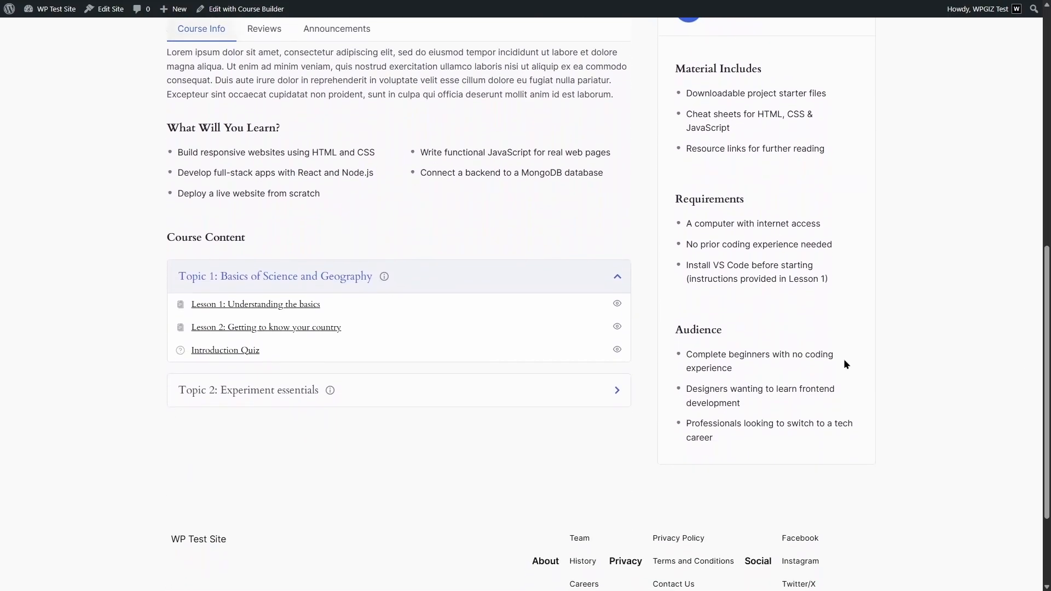
left_click(242, 356)
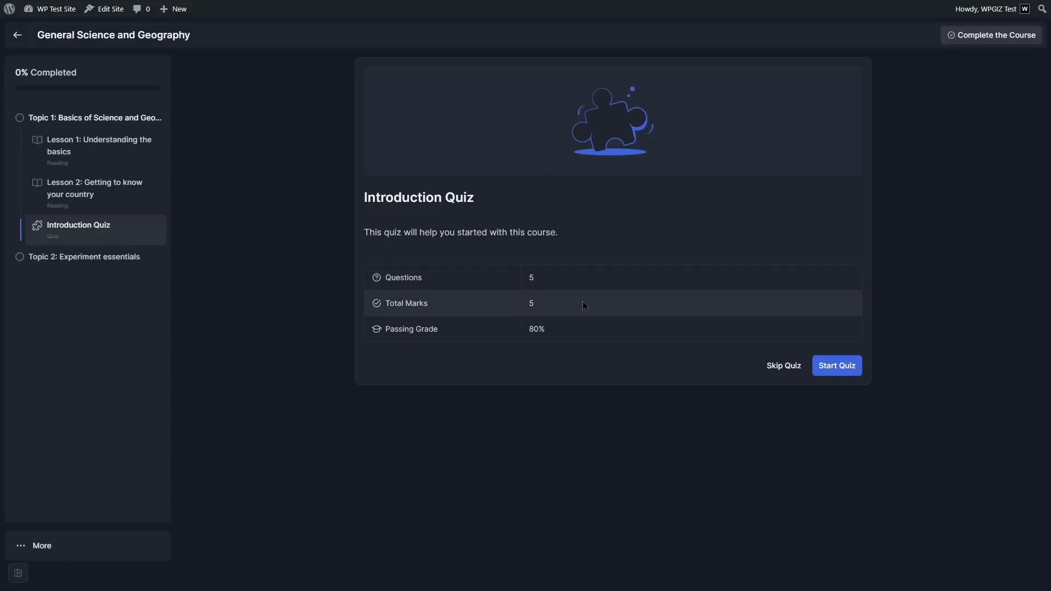
- Start the Introduction Quiz and circle the football in the first question's image
left_click(831, 377)
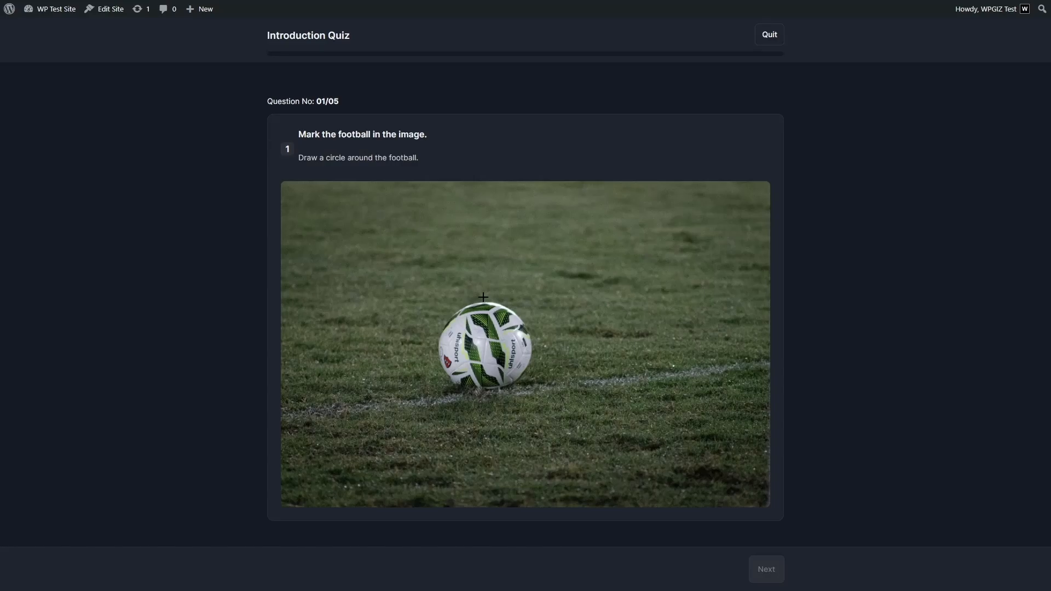
left_click_drag(486, 298, 487, 298)
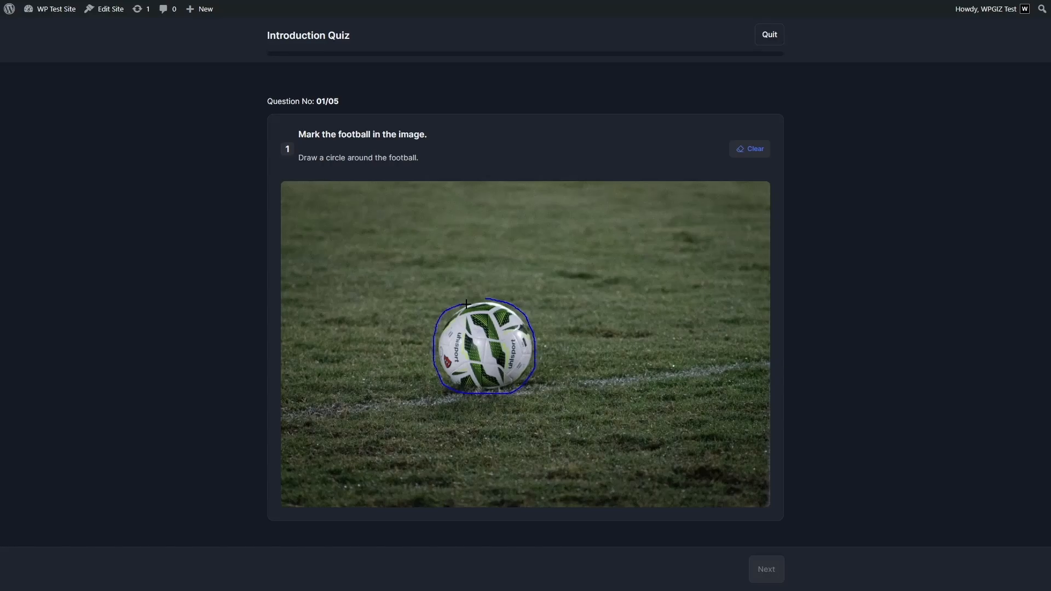
left_click_drag(486, 300, 488, 300)
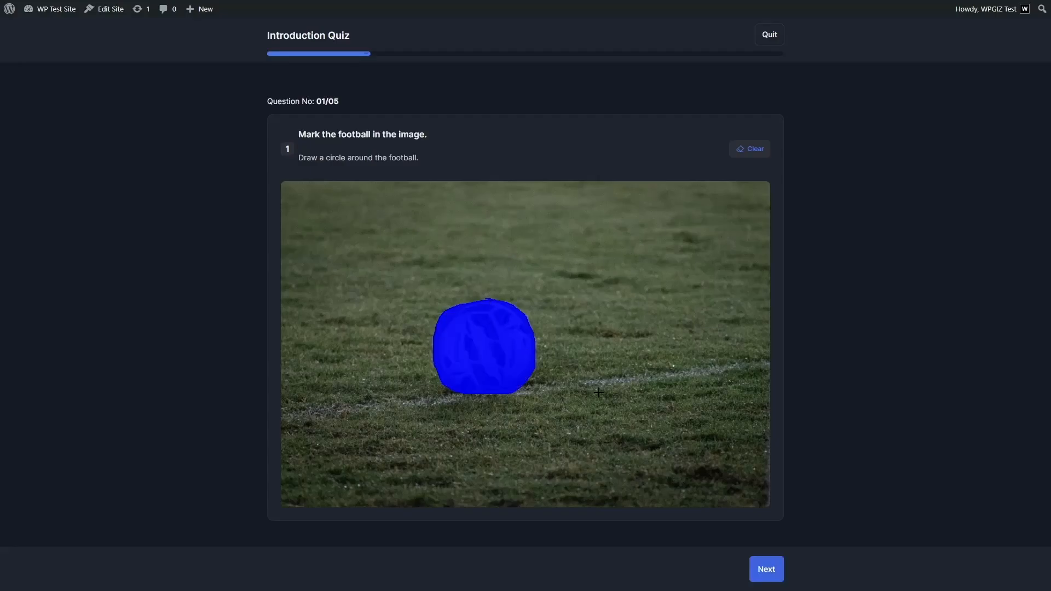
left_click(754, 568)
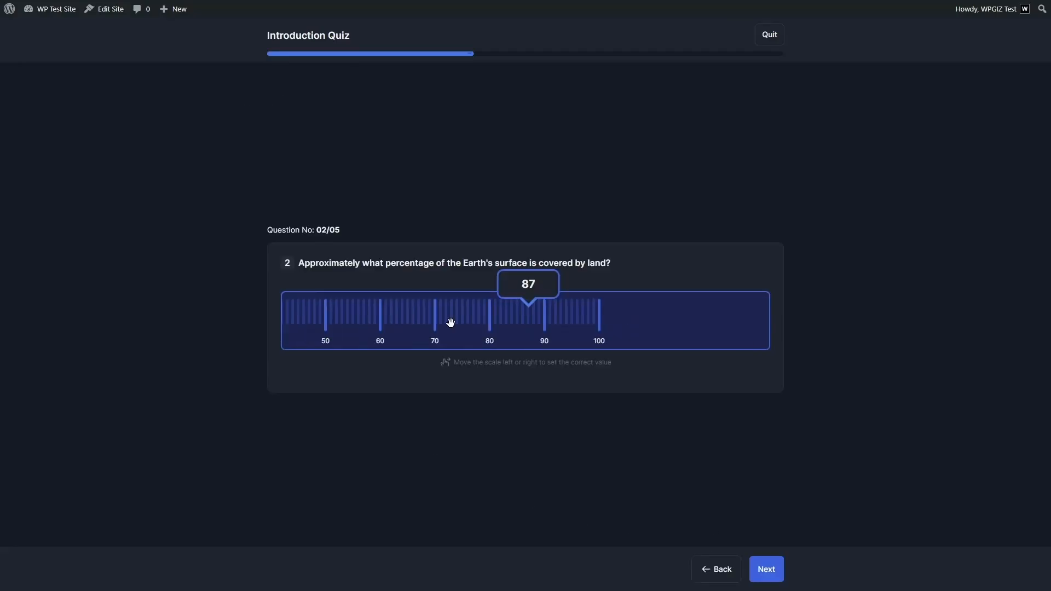
- Set the land percentage slider to 29 for question 2
left_click_drag(451, 324, 752, 329)
left_click_drag(604, 332, 588, 332)
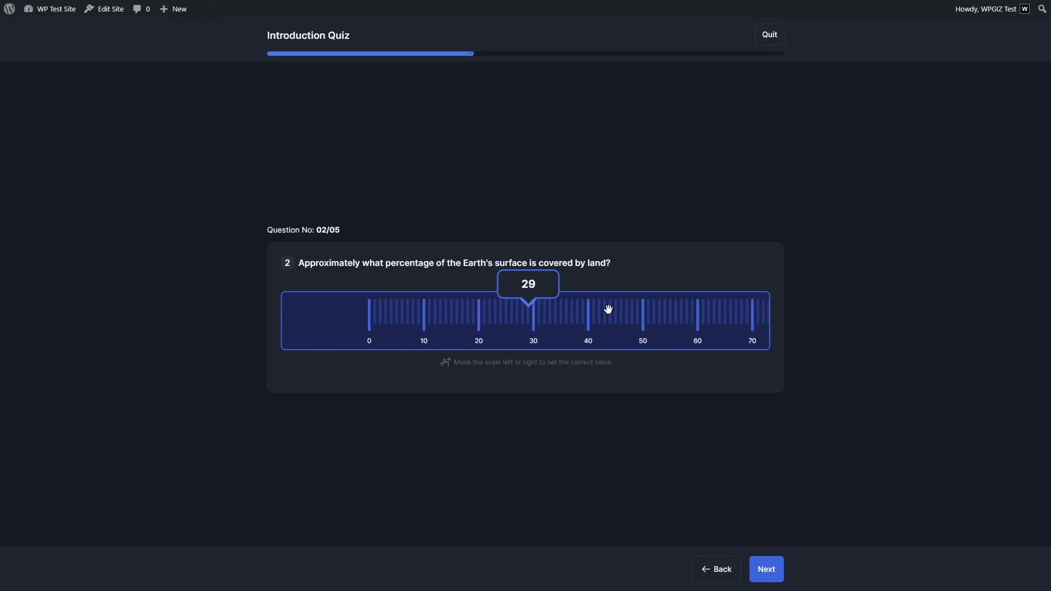
left_click(773, 579)
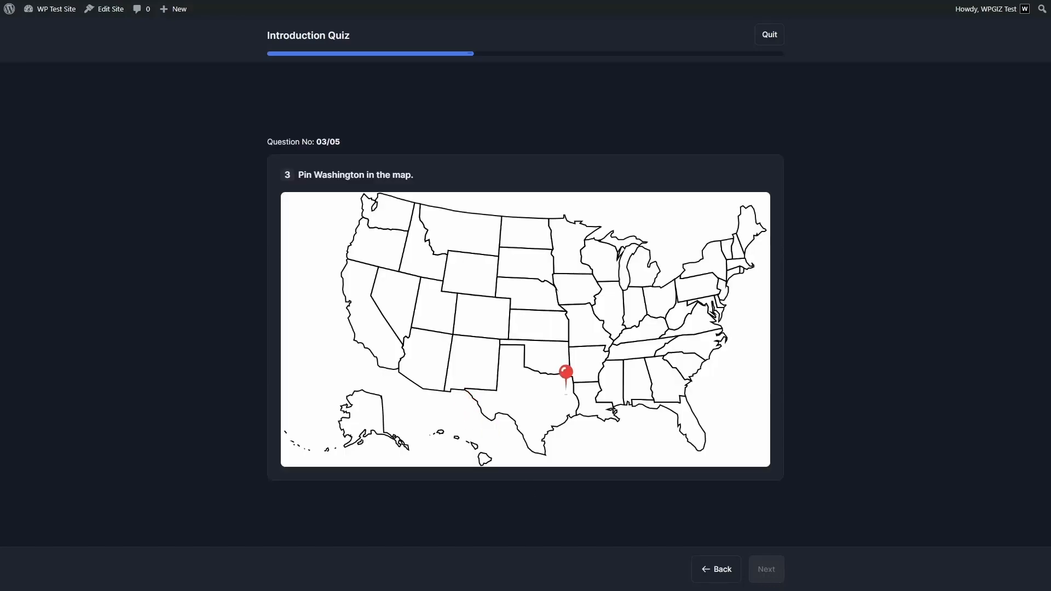
- Pin Washington state on the map and plot the y-axis crossing at (0, -4)
left_click(392, 215)
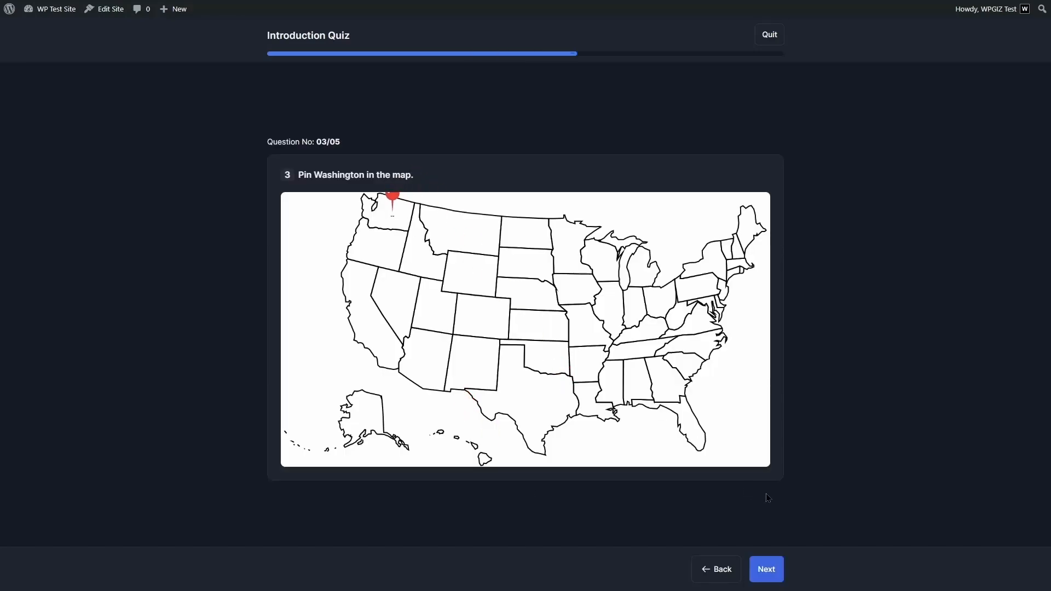
left_click(773, 573)
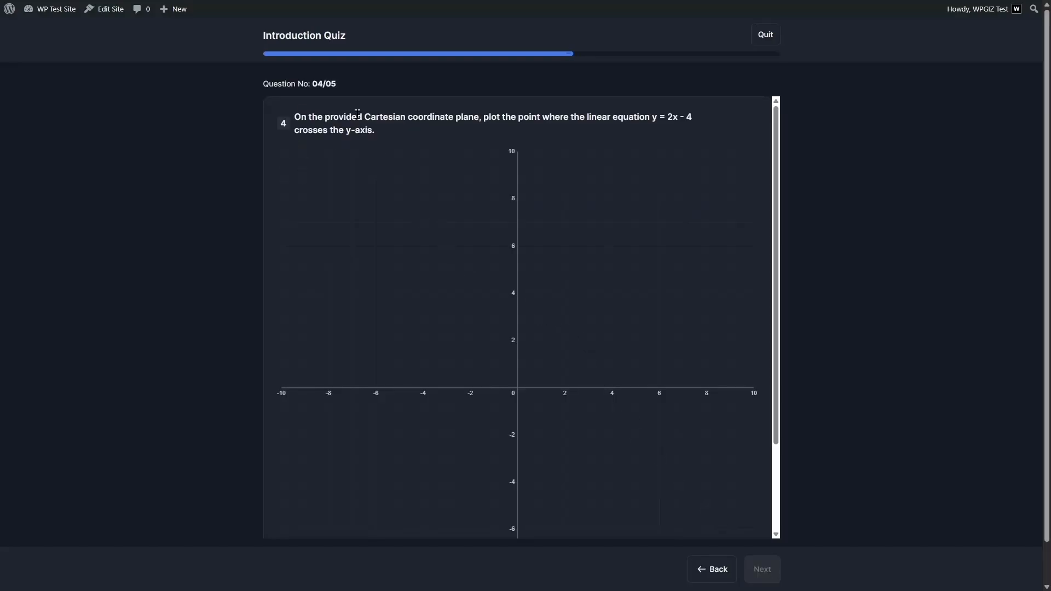
left_click(517, 482)
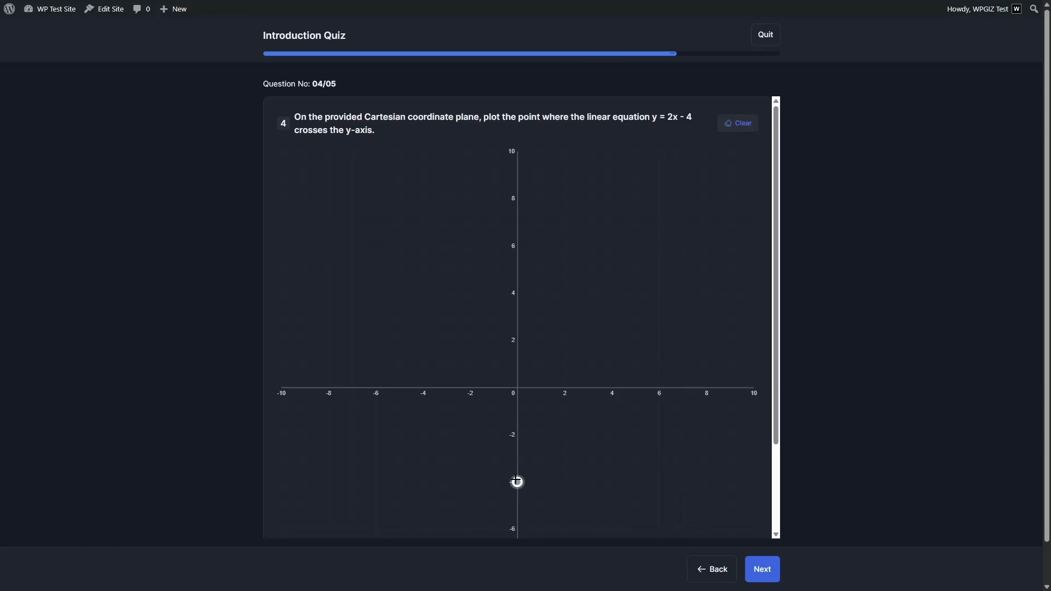
left_click(764, 568)
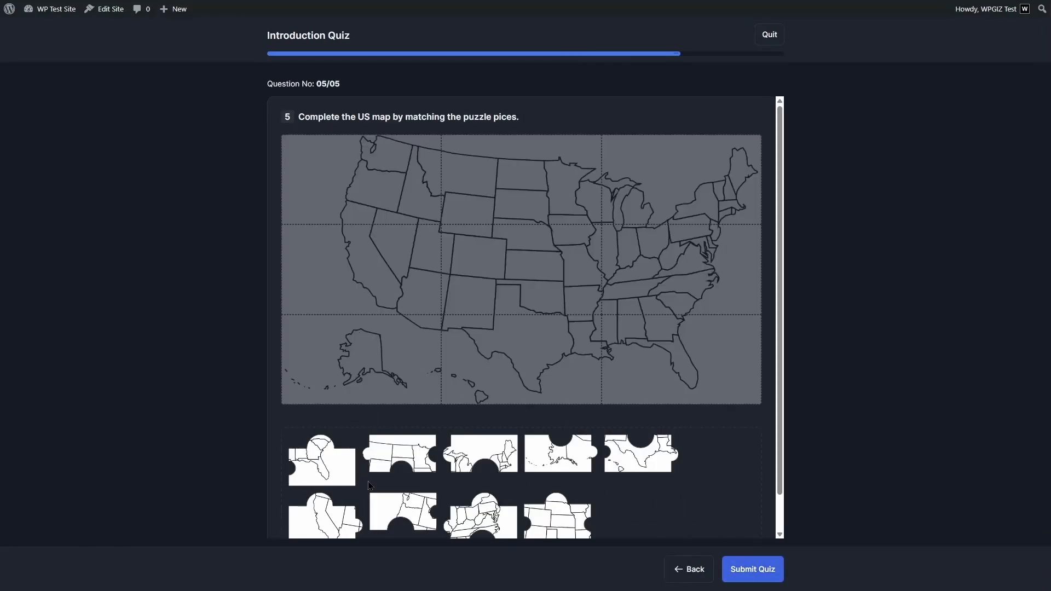
- Fit the California and Florida puzzle pieces, then submit the quiz and view results
left_click_drag(340, 507, 375, 272)
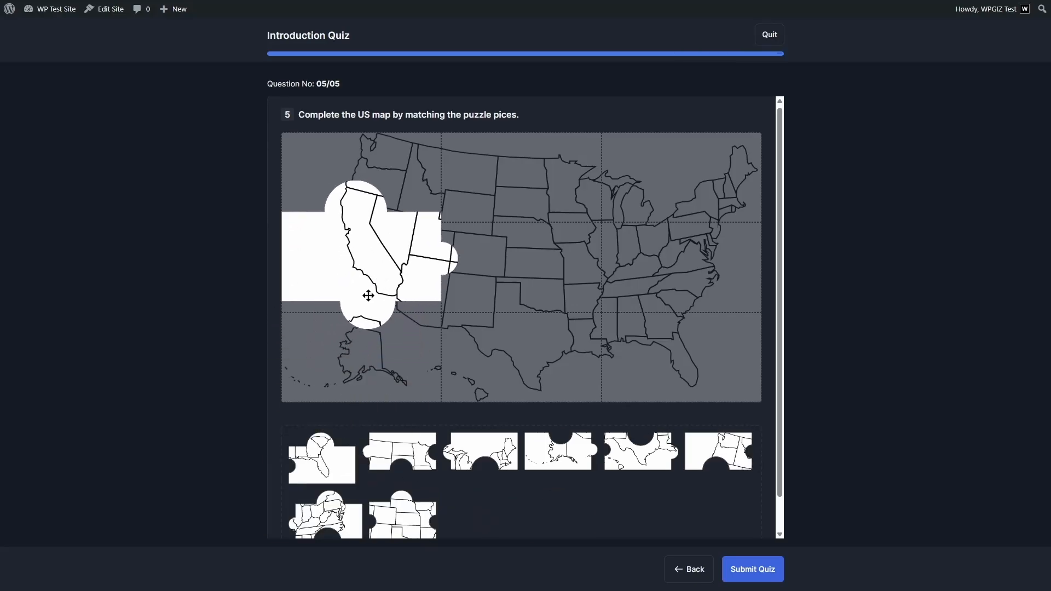
left_click_drag(312, 477, 679, 356)
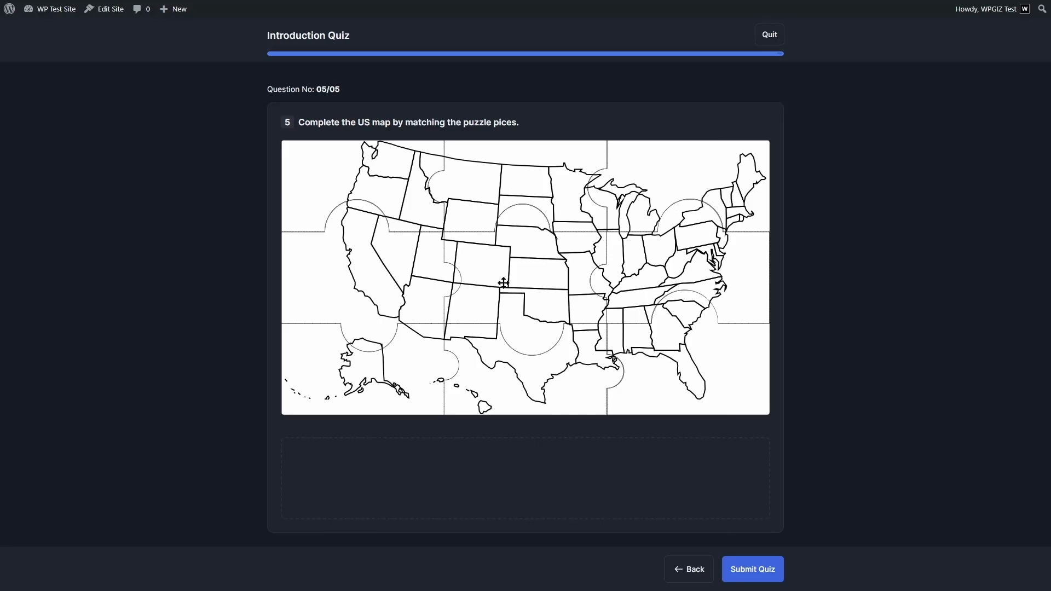
left_click(766, 579)
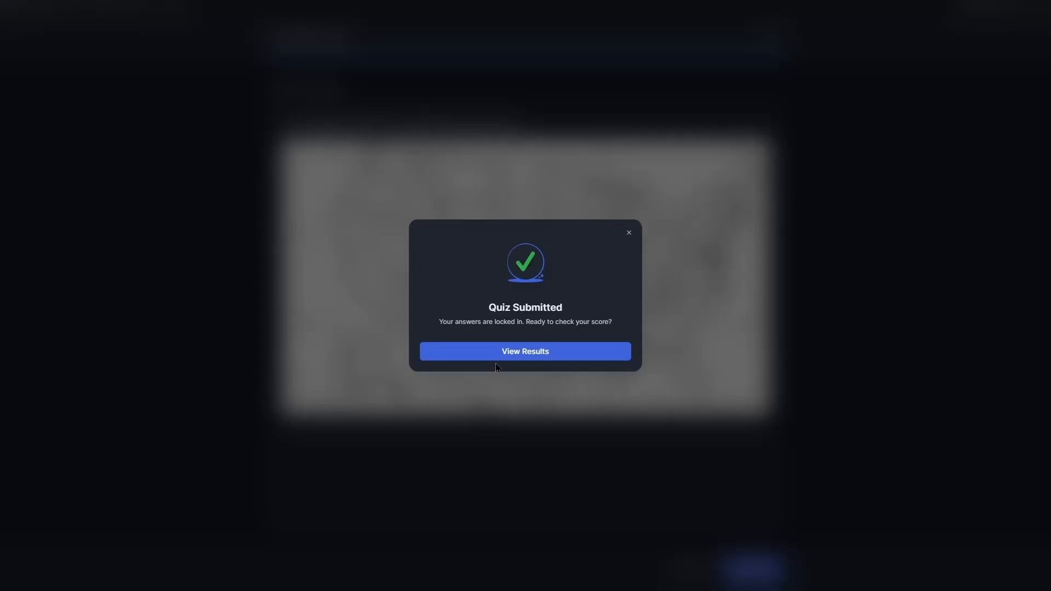
left_click(500, 356)
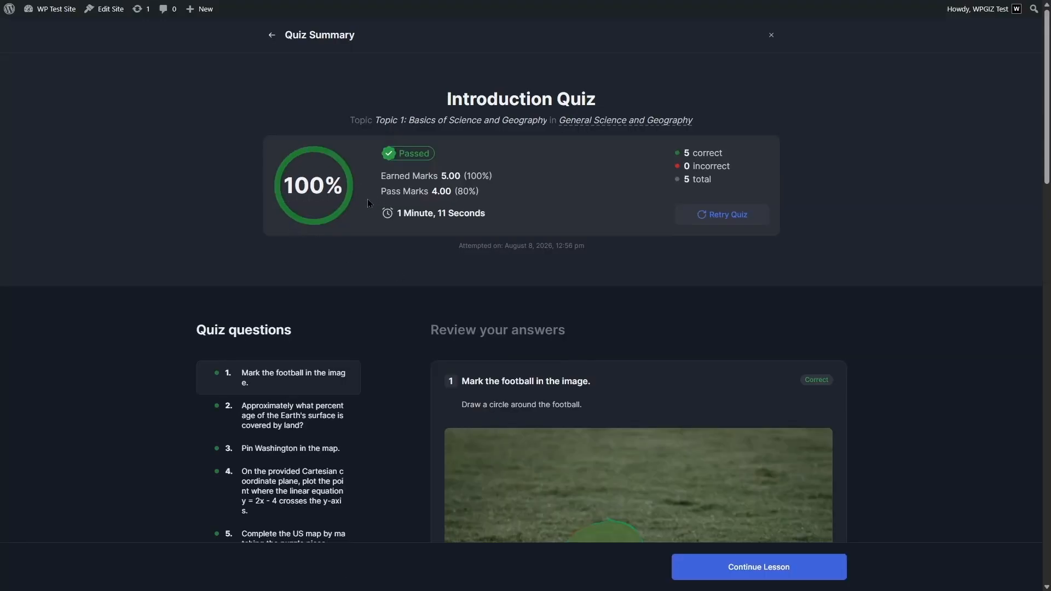
- Review the Quiz Summary (Passed, 100%, 5 of 5 correct) and continue to the lesson
left_click_drag(1048, 138, 1009, 114)
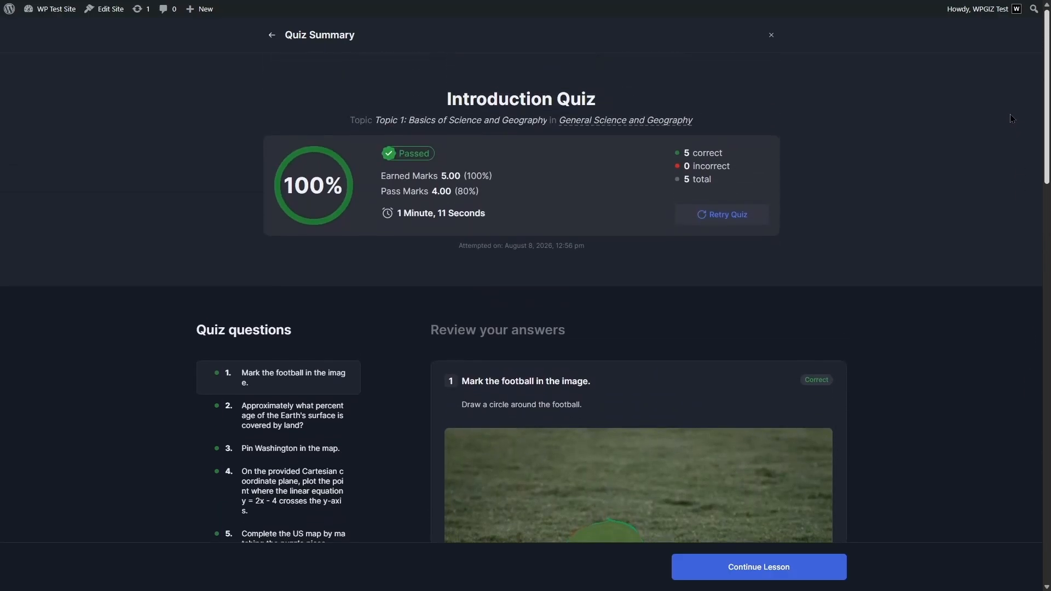
left_click(734, 579)
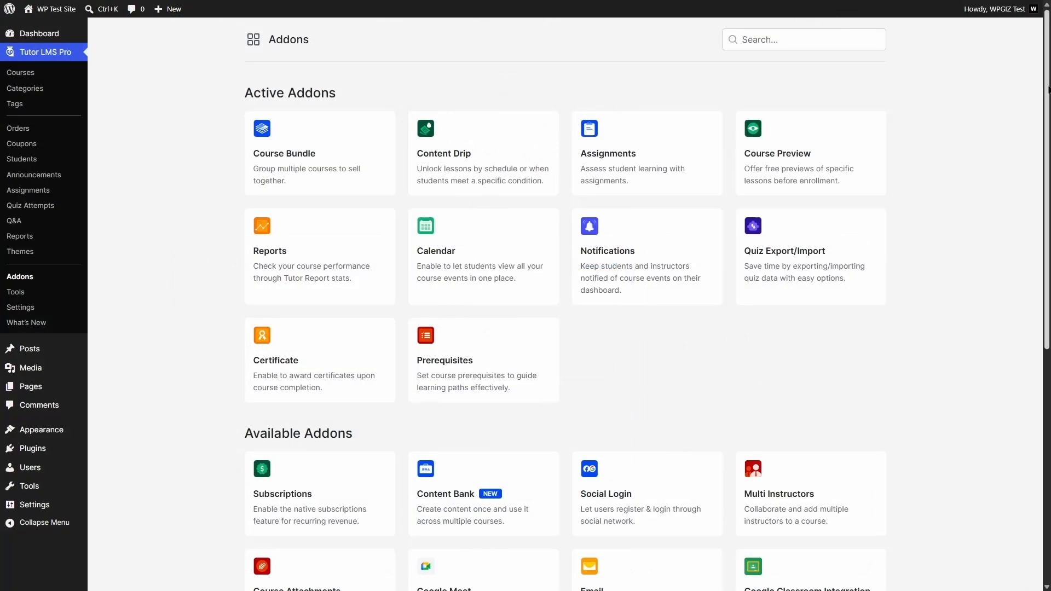
left_click_drag(1048, 89, 1049, 210)
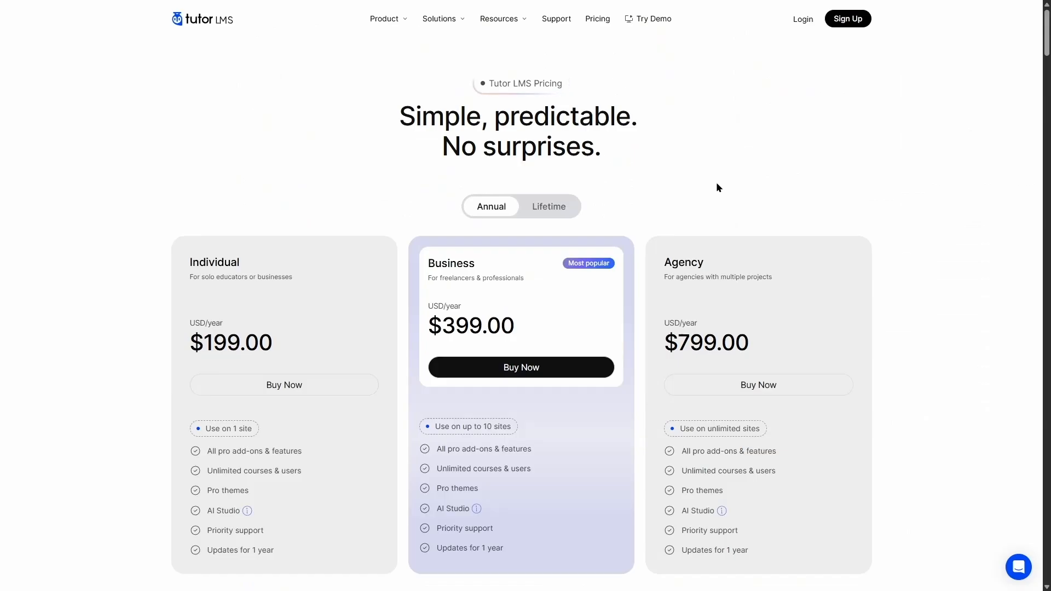
left_click(524, 207)
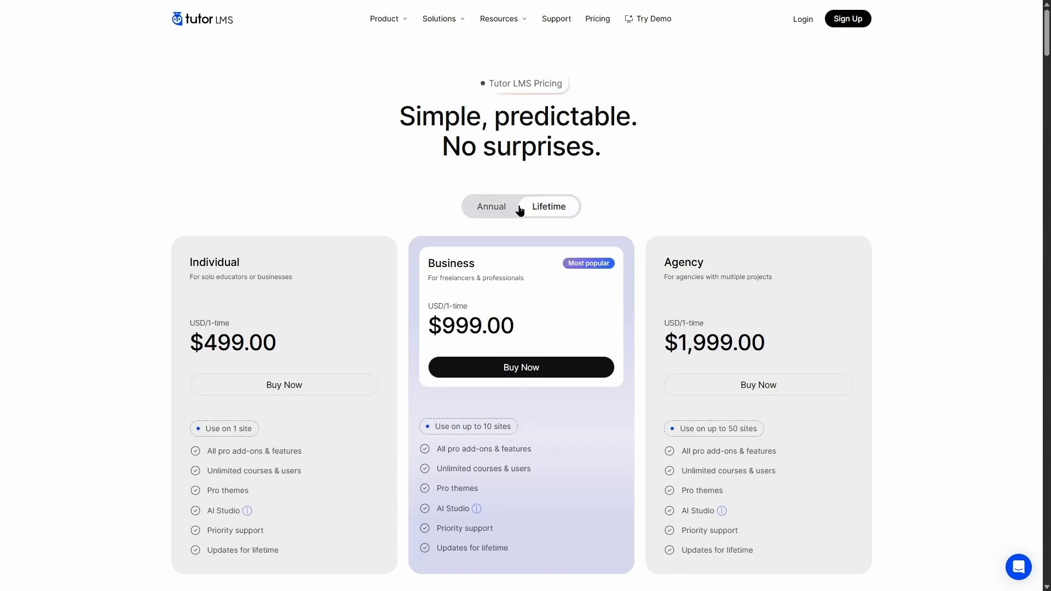
left_click(489, 209)
left_click(540, 208)
left_click(495, 208)
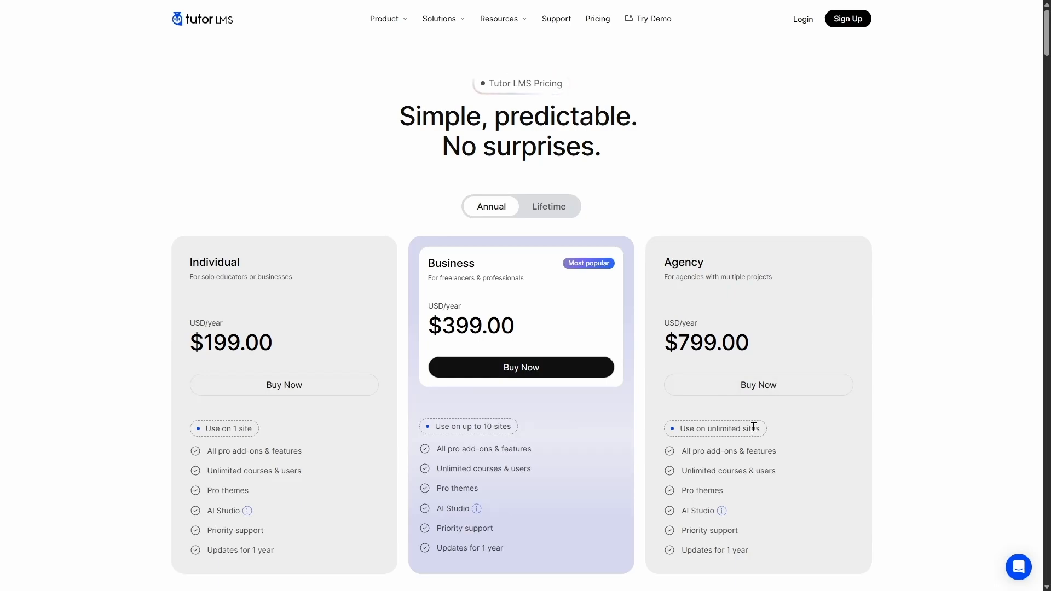
left_click(541, 217)
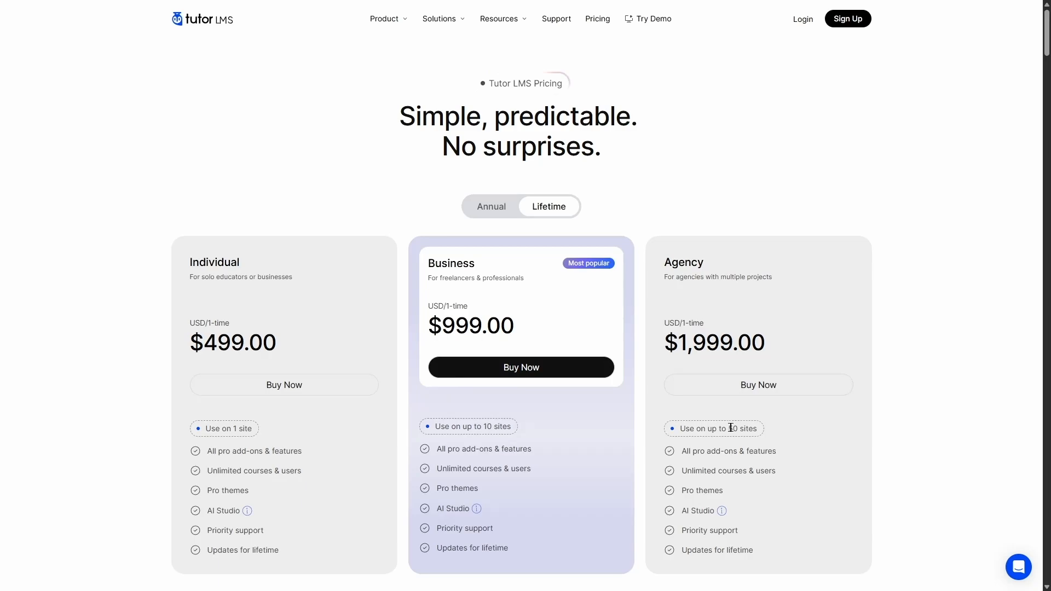
left_click(493, 208)
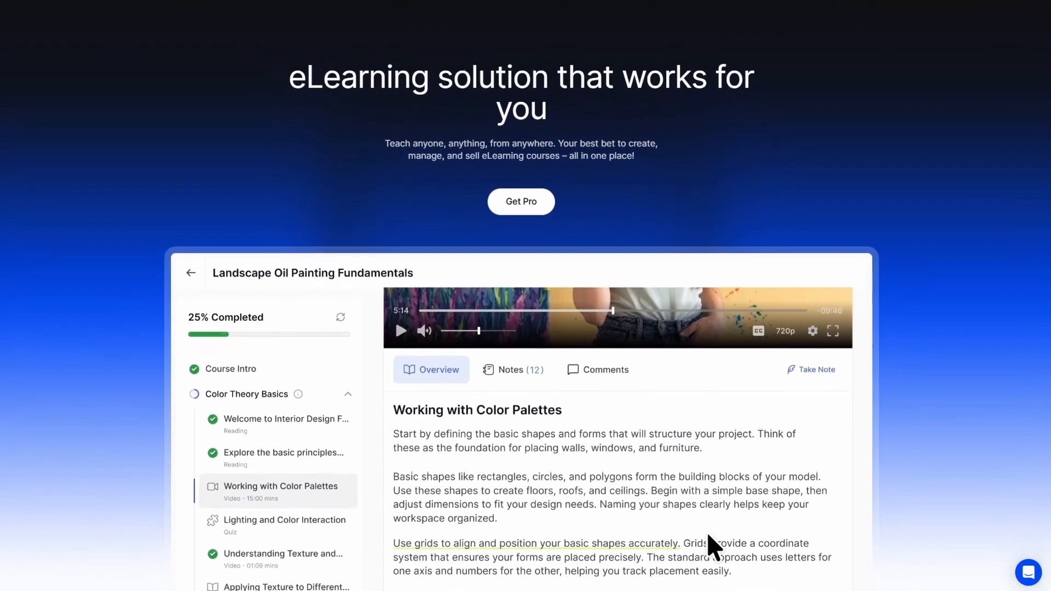
- In the homepage demo quiz, answer 4500K on the colour-temperature slider, submit, and advance
left_click(824, 550)
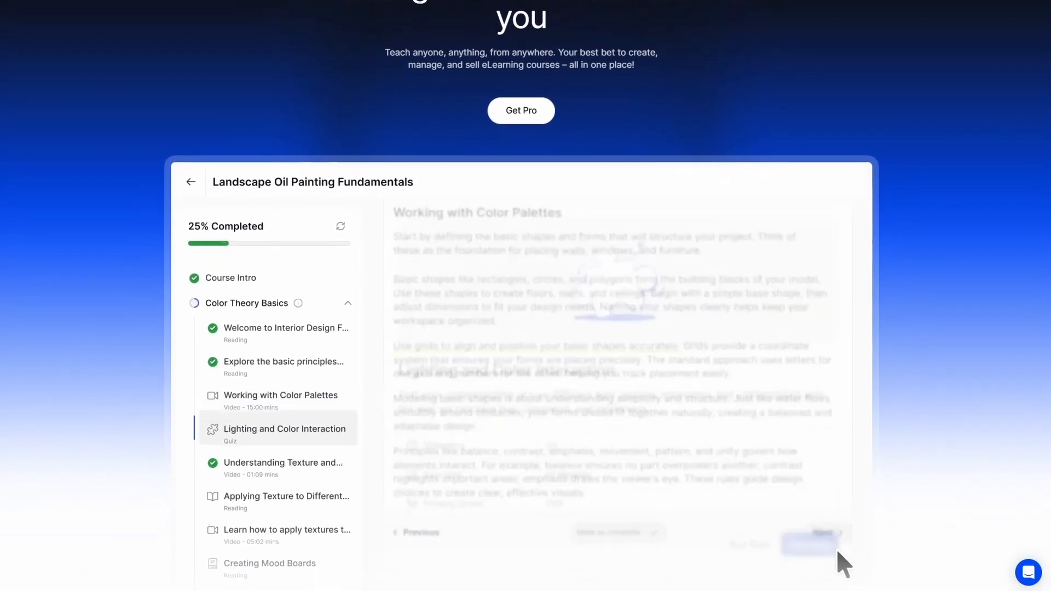
left_click(810, 499)
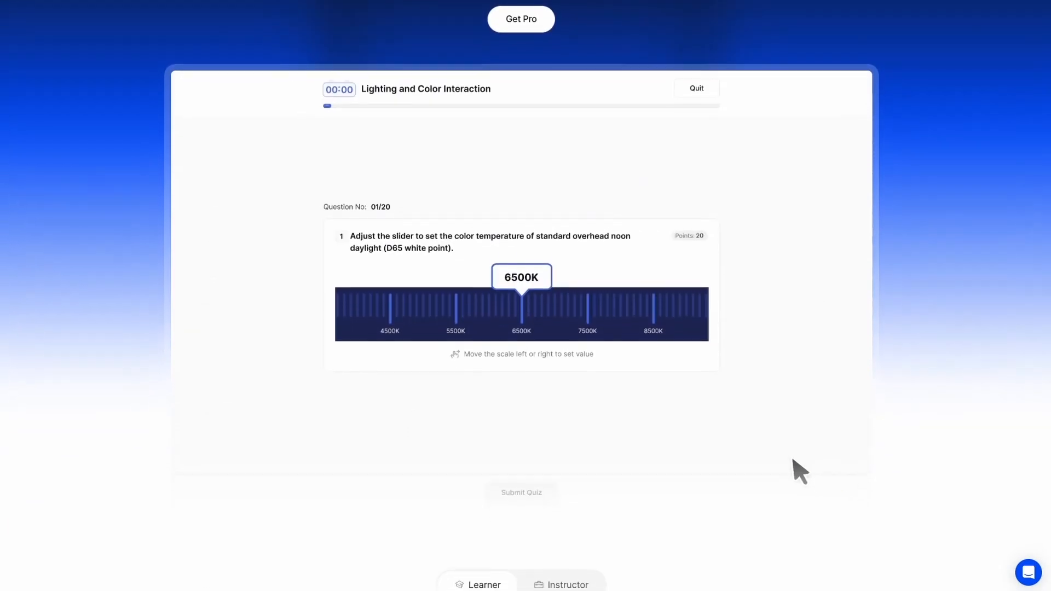
left_click_drag(415, 272, 547, 204)
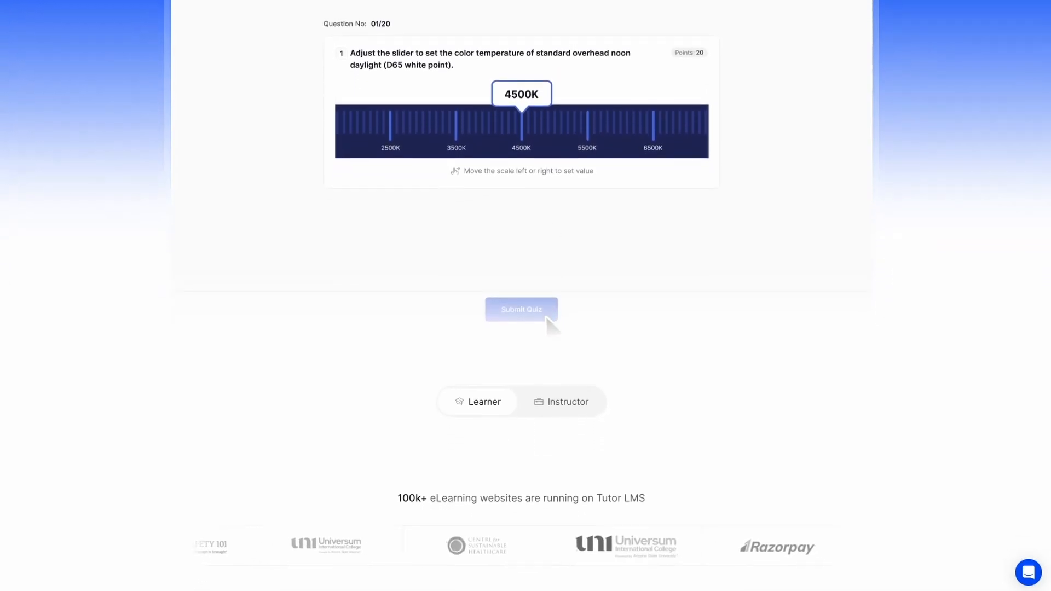
left_click(546, 305)
left_click(706, 222)
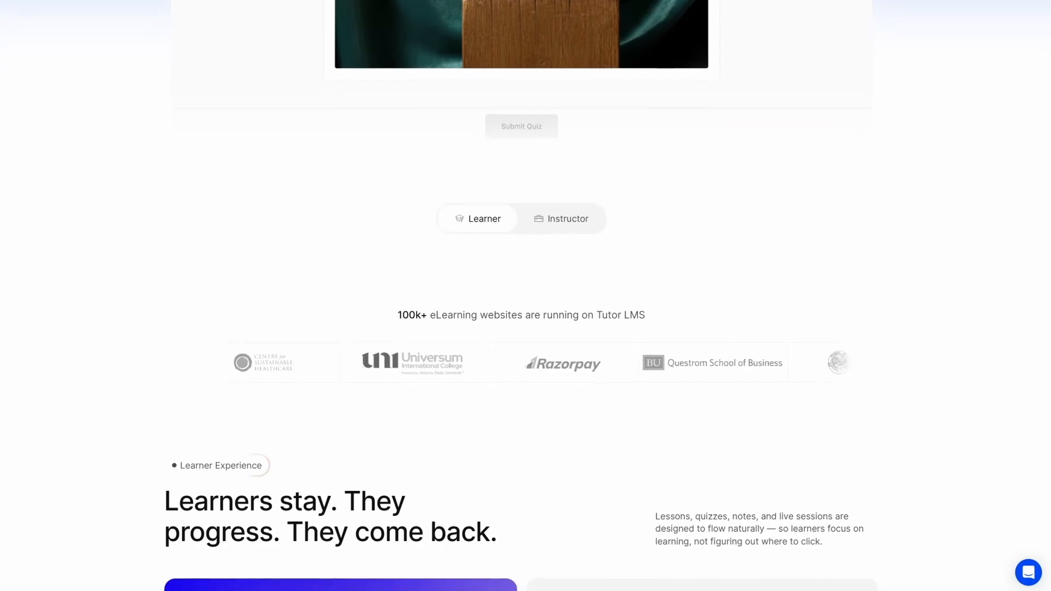